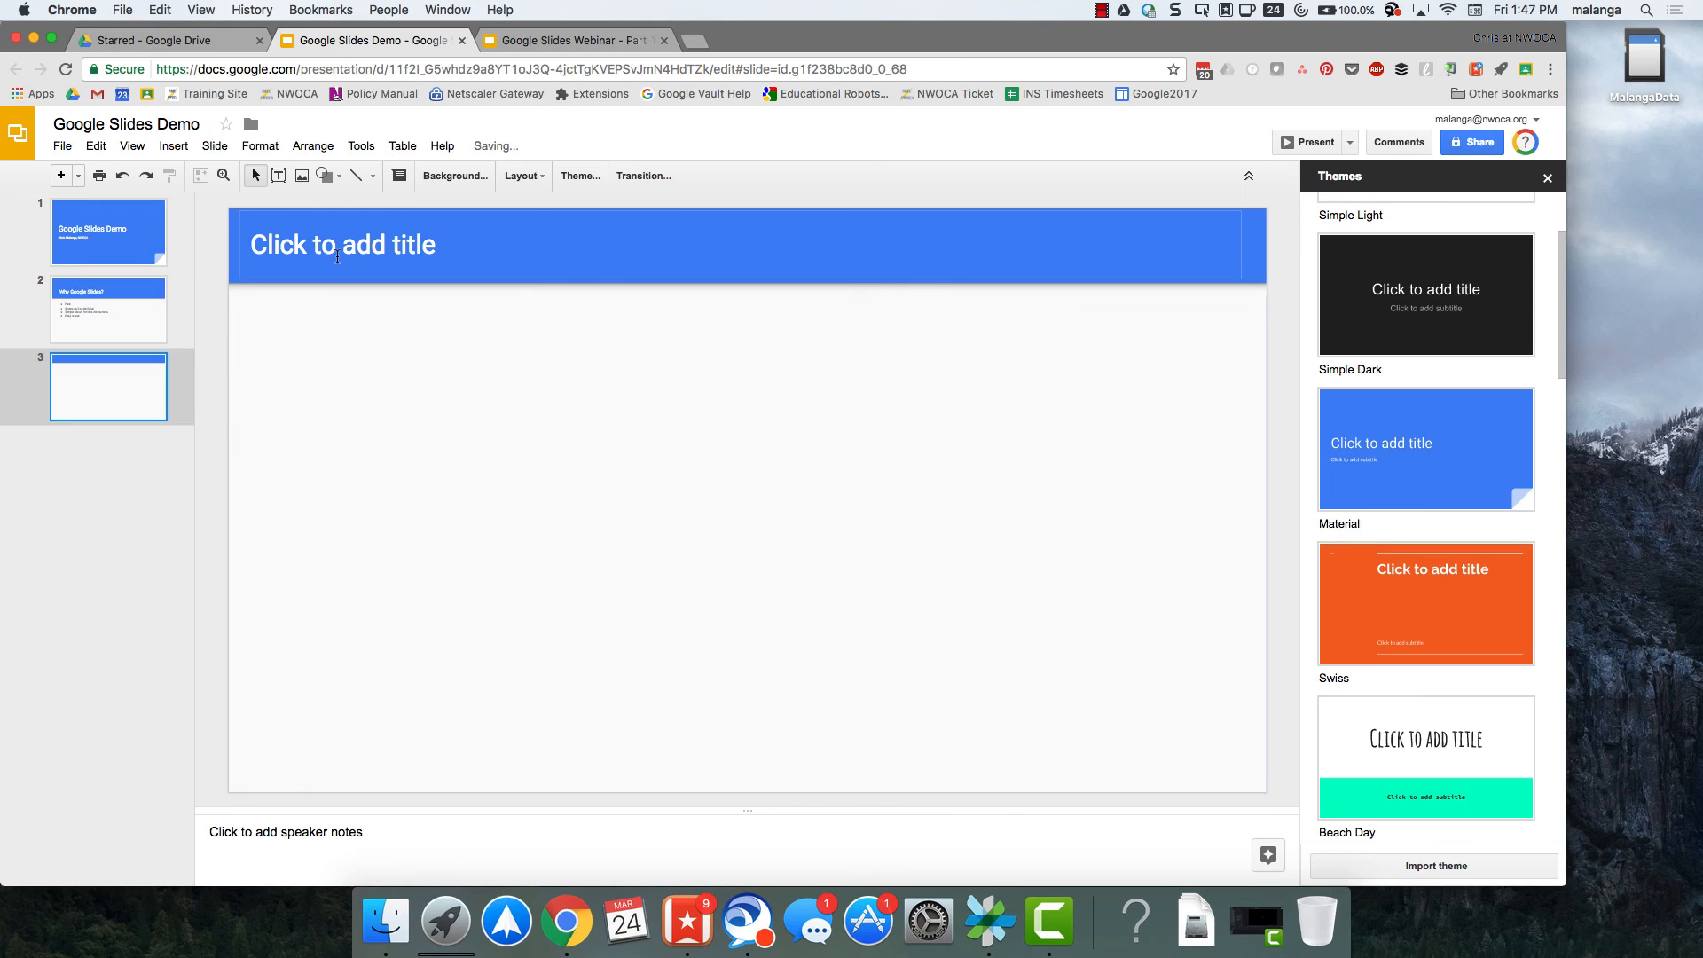
Enter "Things you can do" as the title of slide 3.
click(338, 252)
text(Thin)
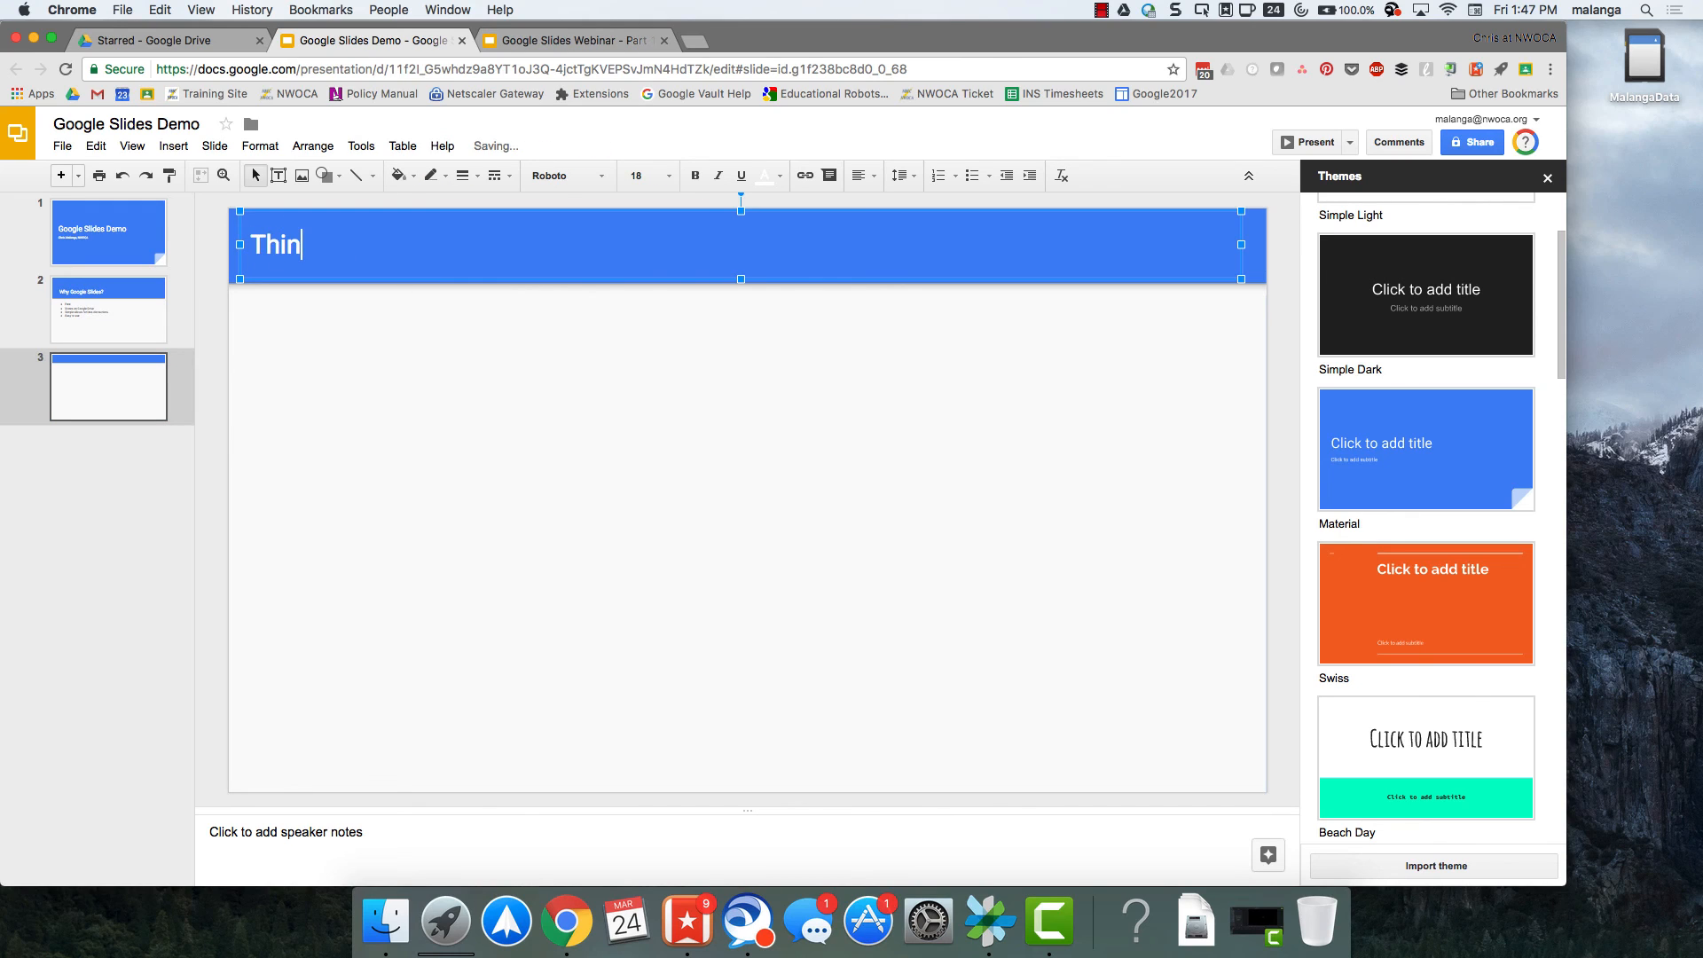
text(gs you can do)
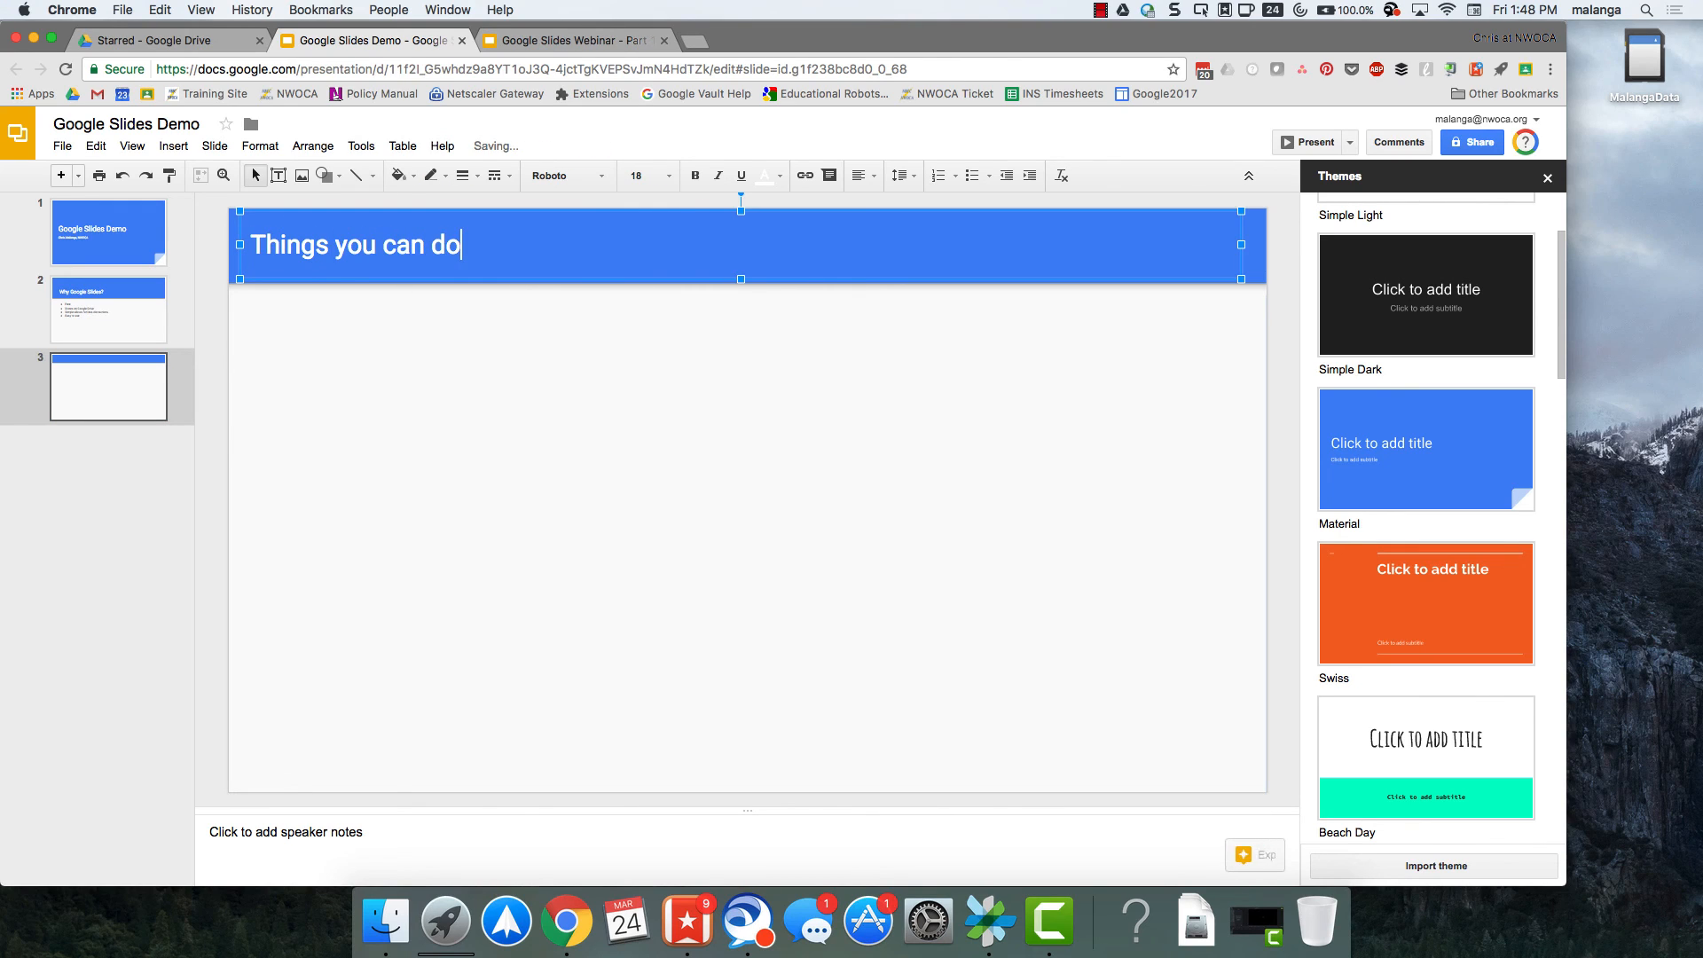
click(380, 407)
Draw a text box in the upper-left area below the slide title and enter "This is a text box".
click(280, 177)
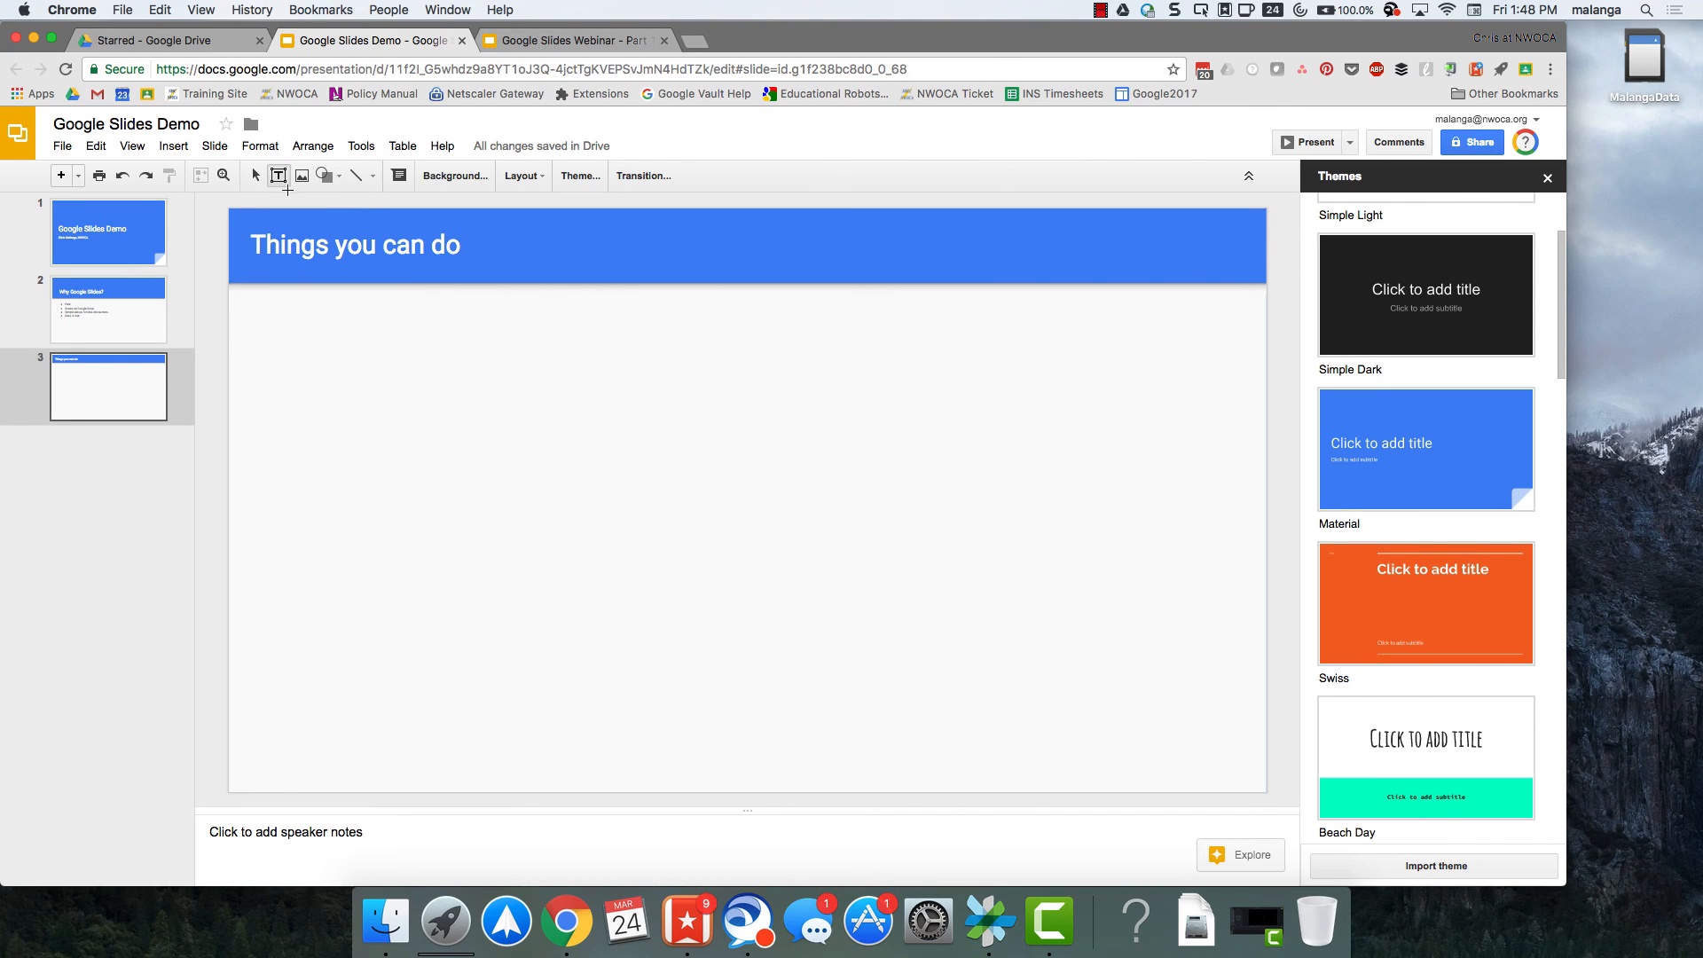
drag(272, 308, 462, 421)
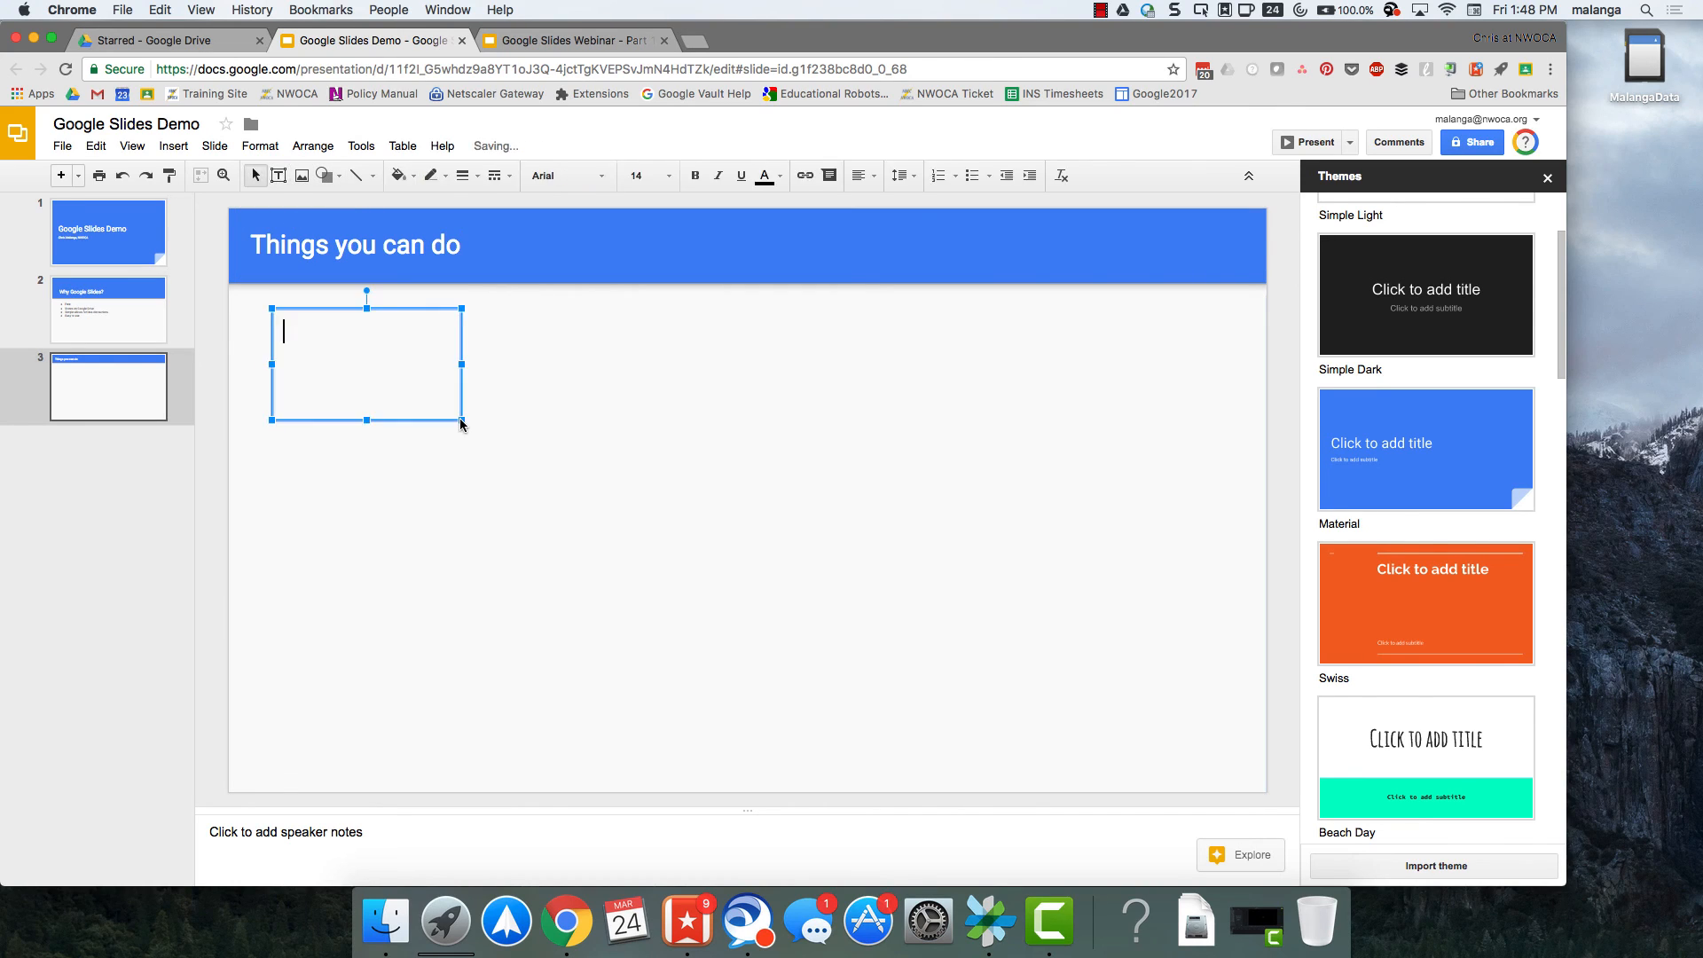
text(This is a te)
text(xt box)
Format the text "This is a text box" as orange, bold and underlined.
drag(441, 338, 281, 336)
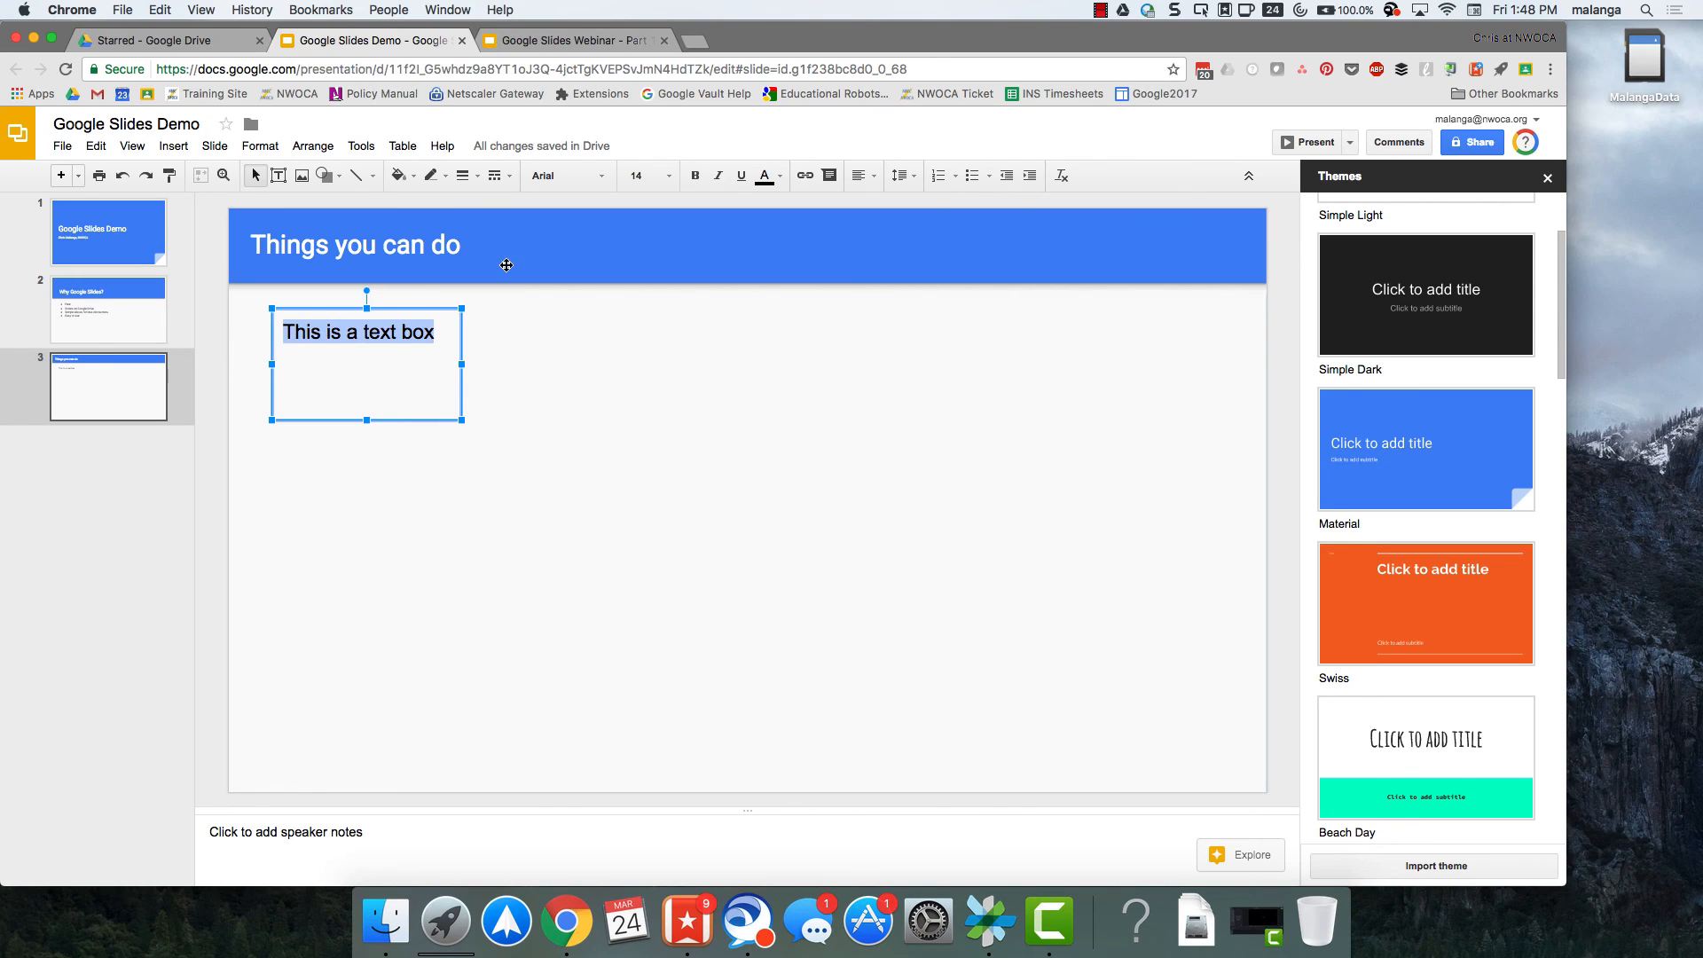
click(780, 176)
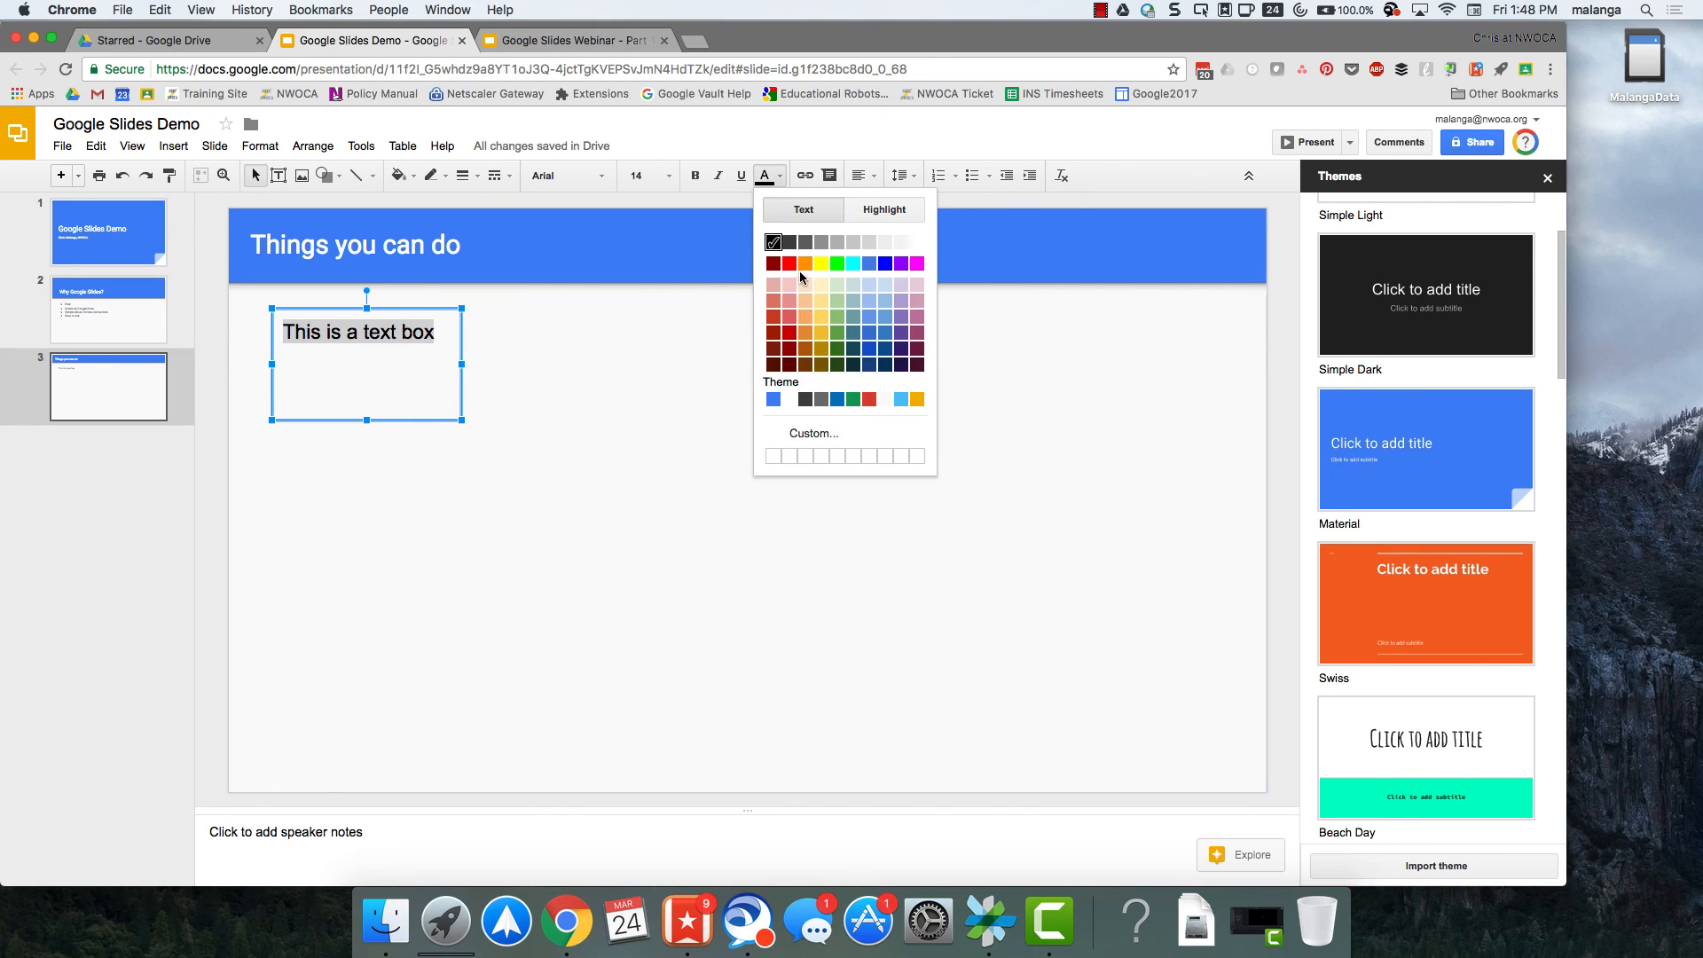
click(805, 264)
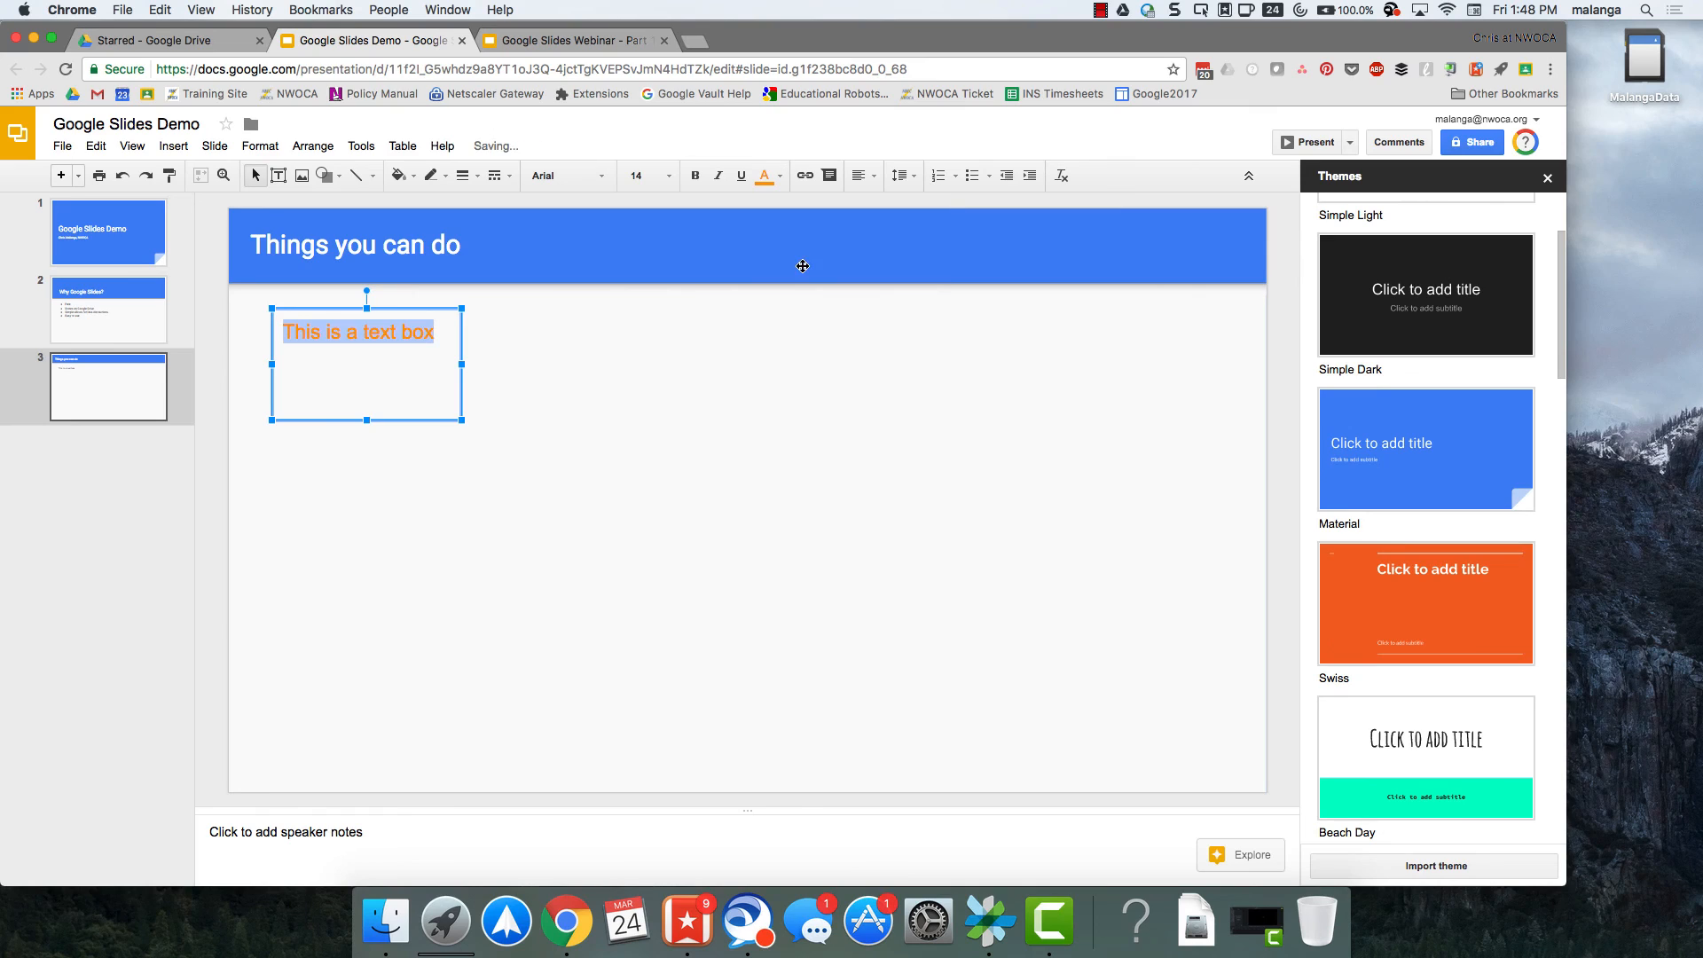
click(697, 179)
click(743, 177)
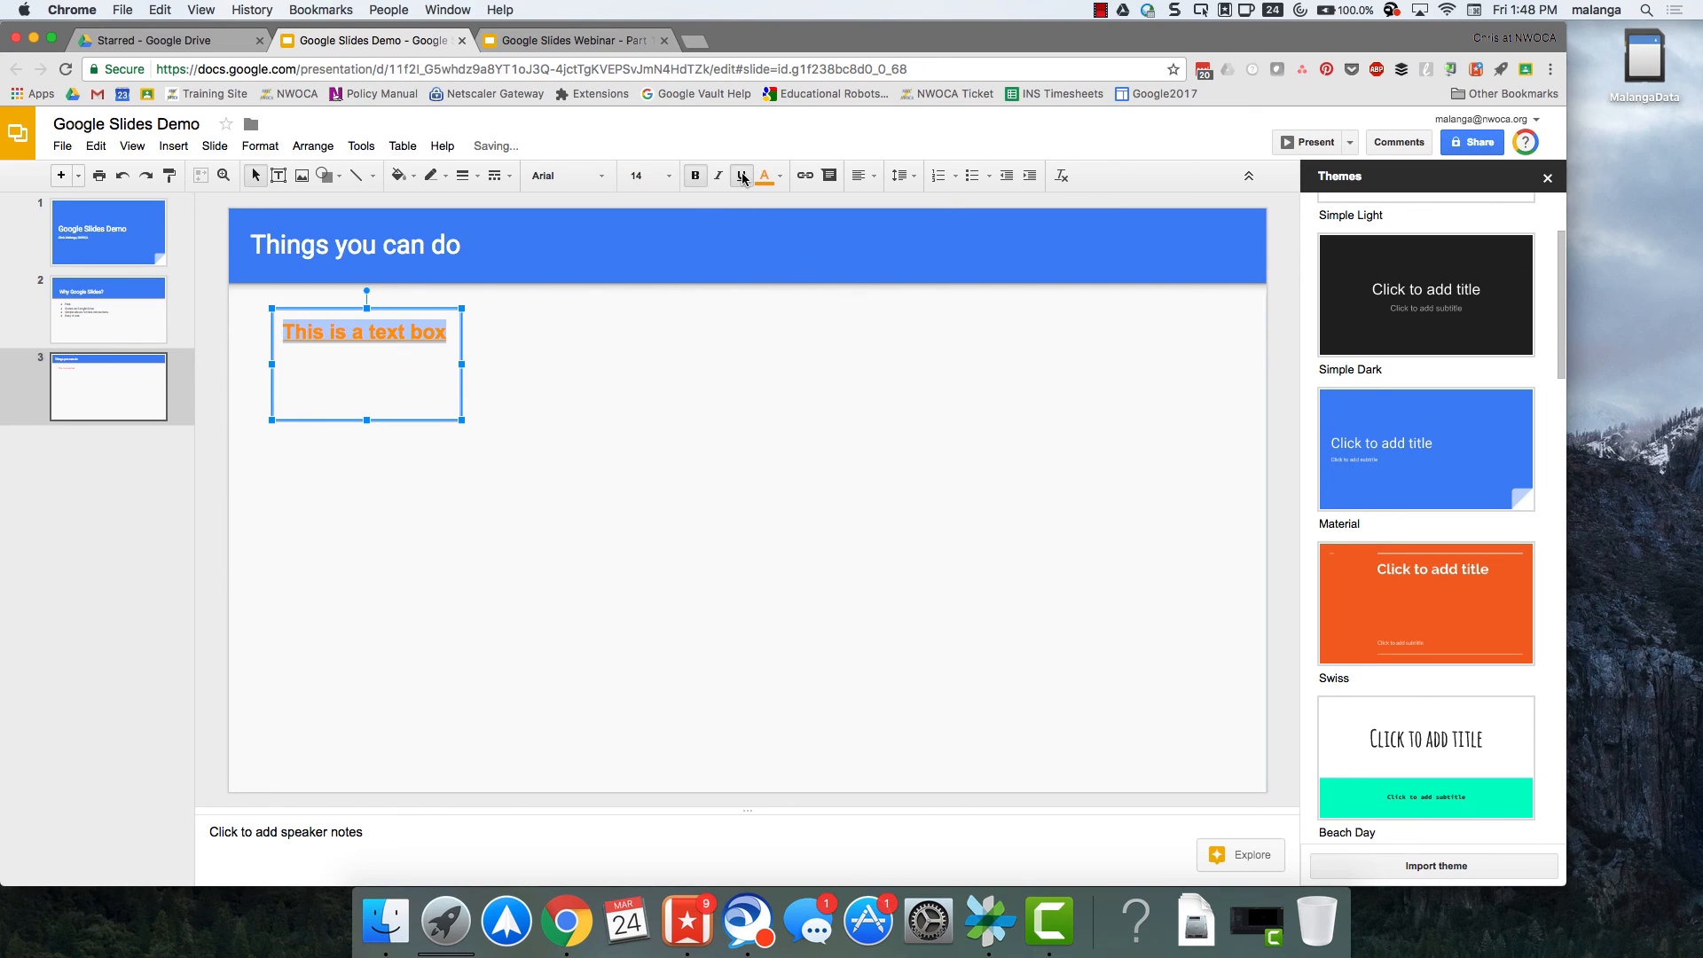
Fill the text box with the theme's dark gray and color its border magenta.
click(400, 175)
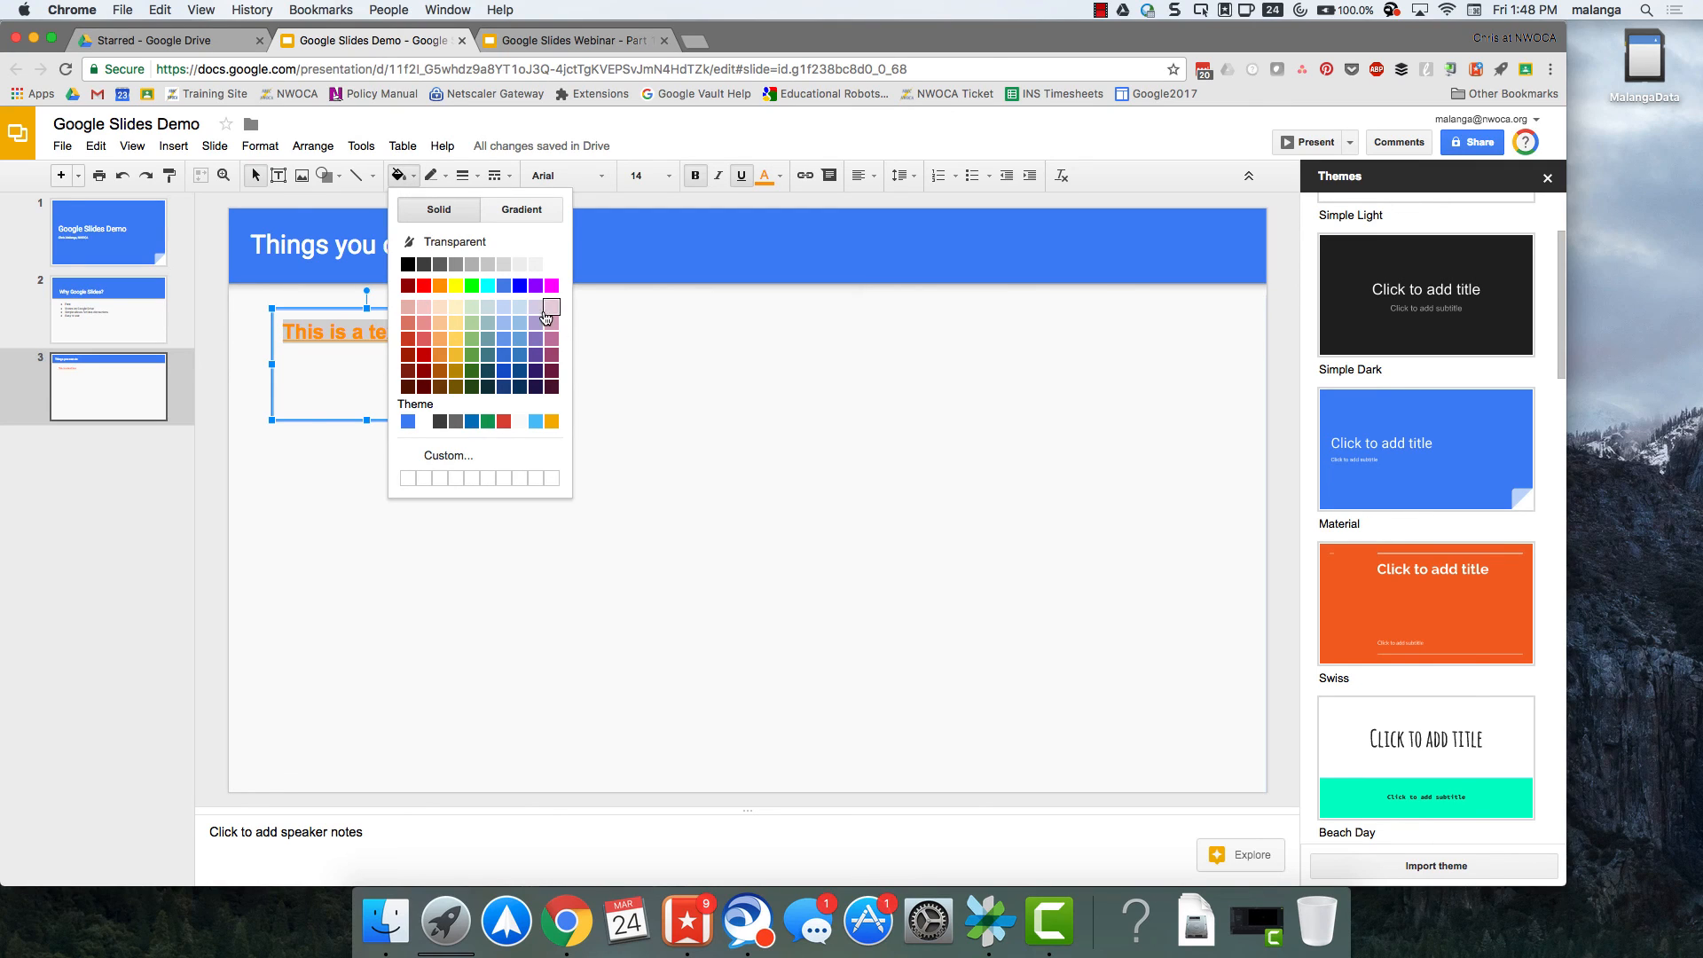
click(456, 422)
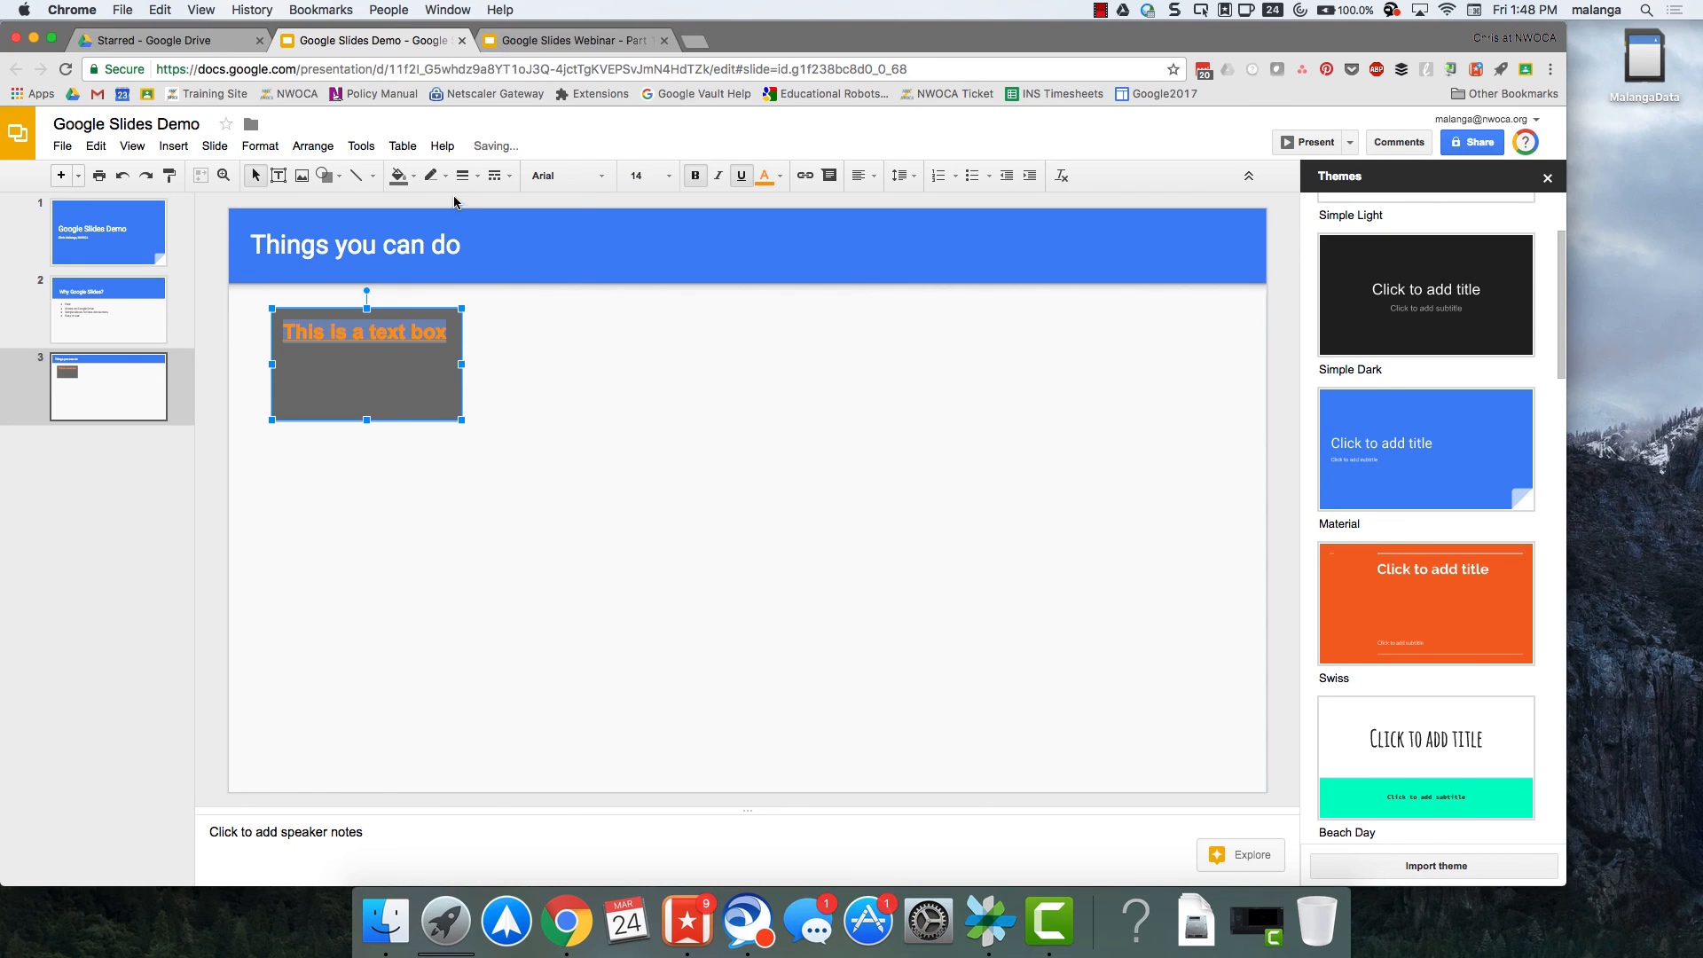
click(431, 174)
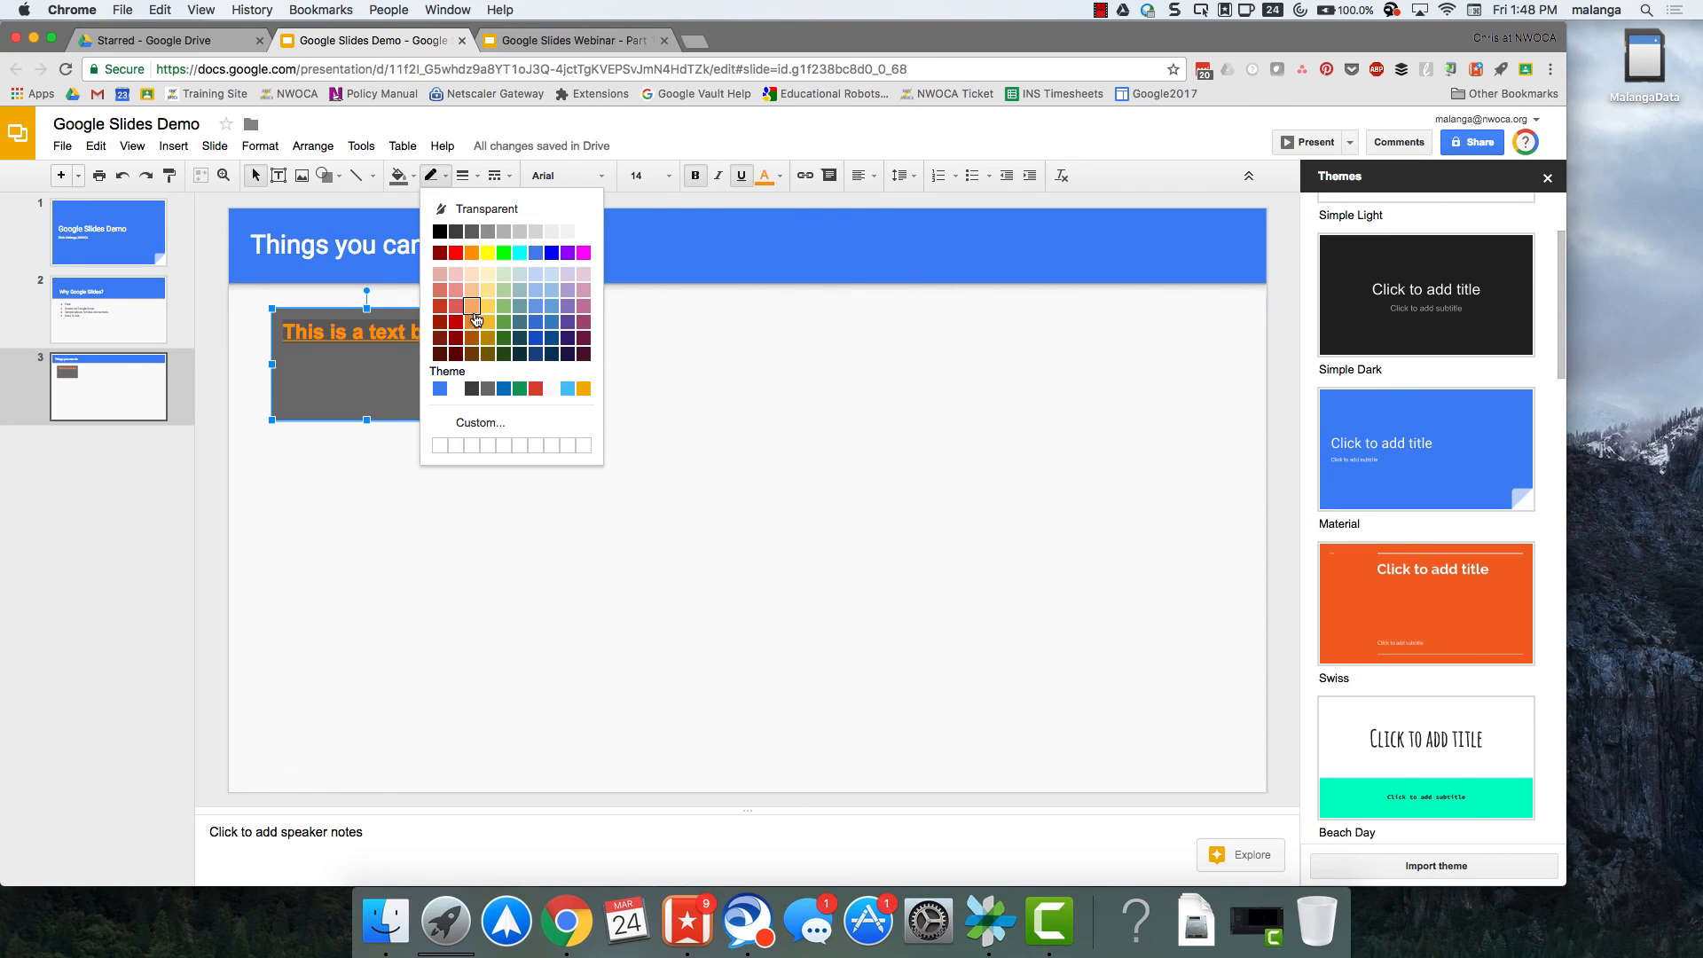
click(583, 254)
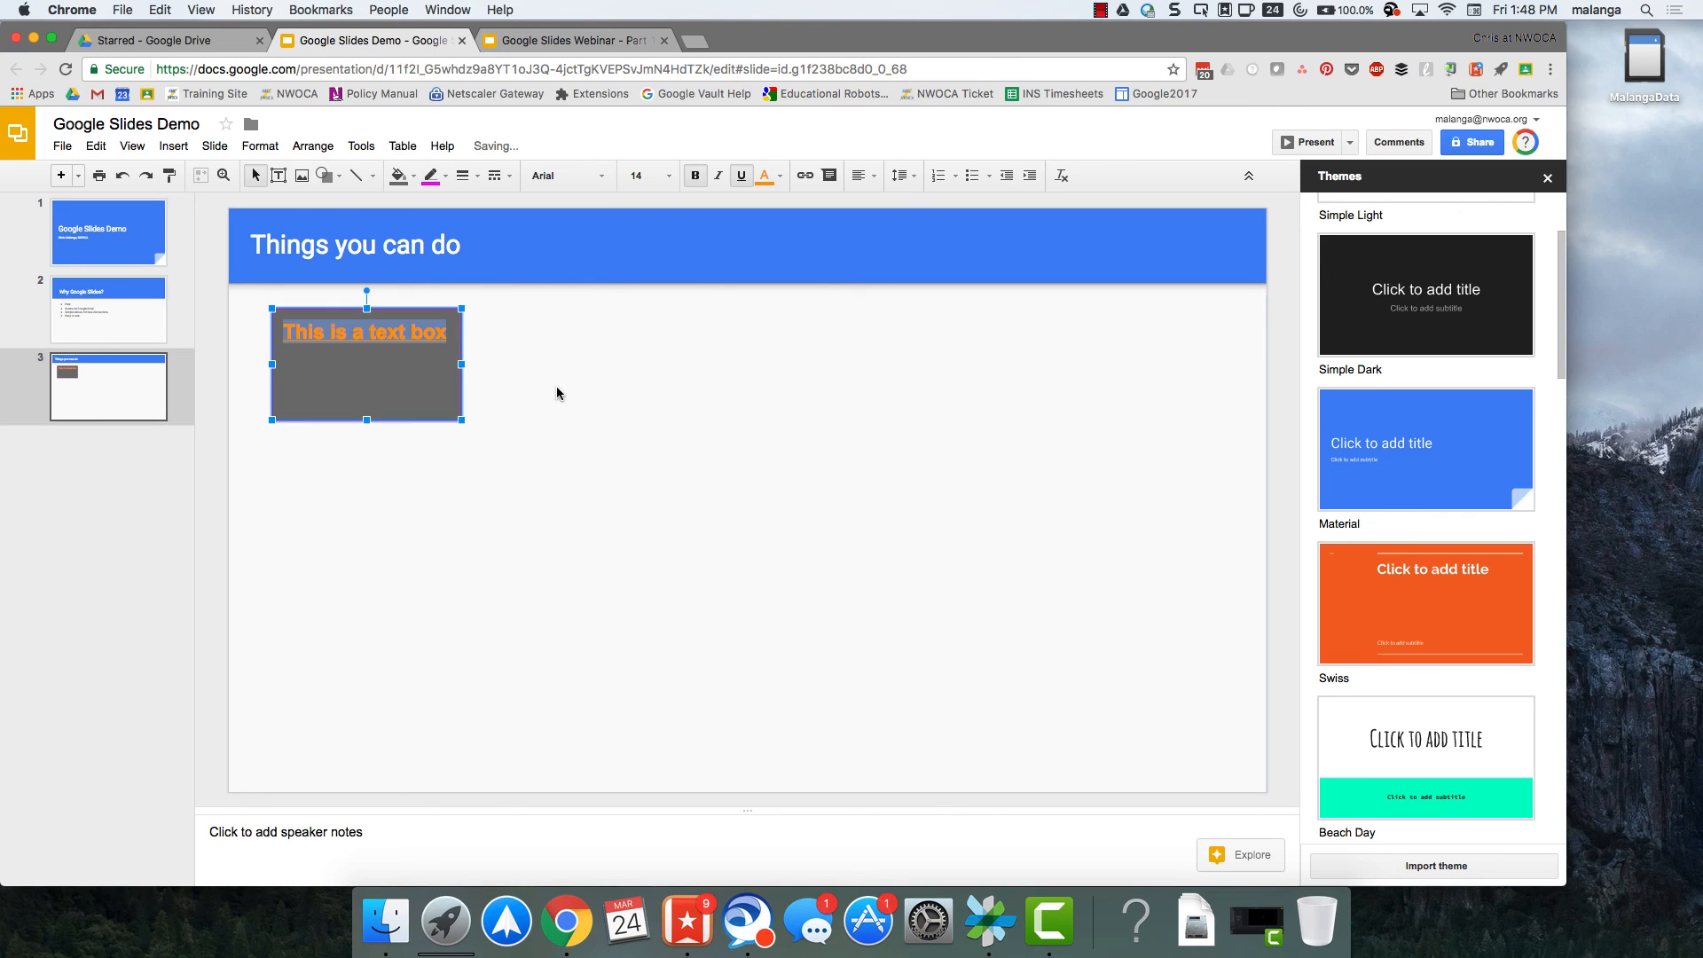
Give the text box border a 4px weight and a dashed line style.
click(464, 174)
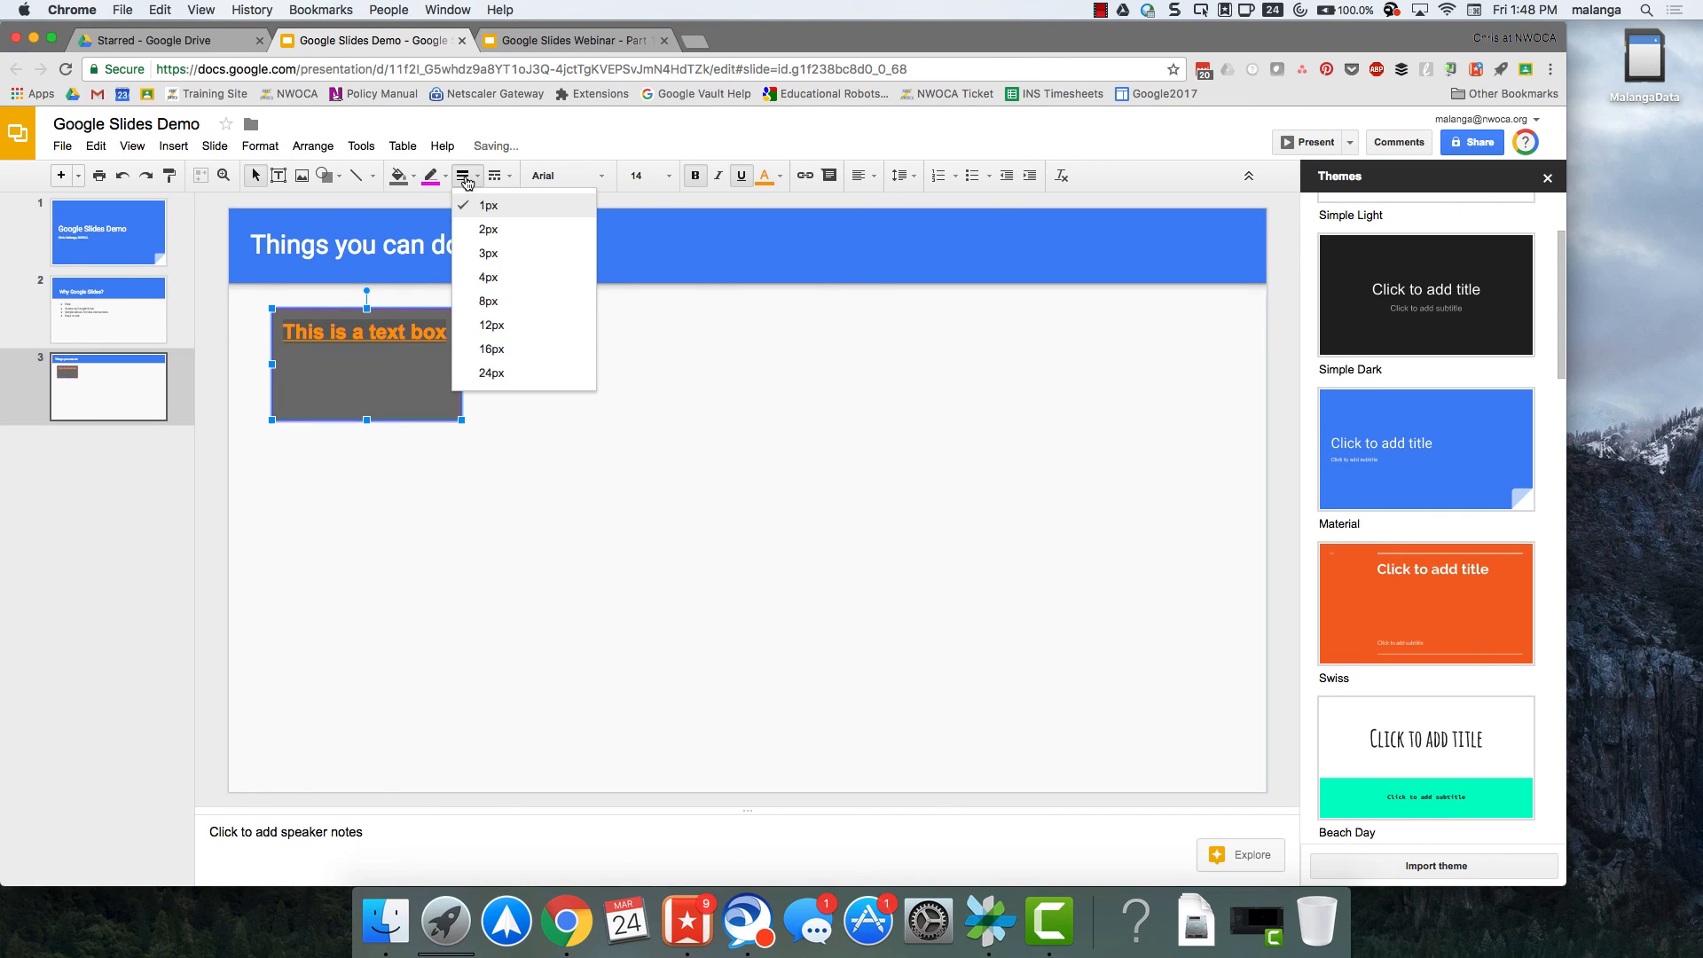
click(490, 277)
click(494, 180)
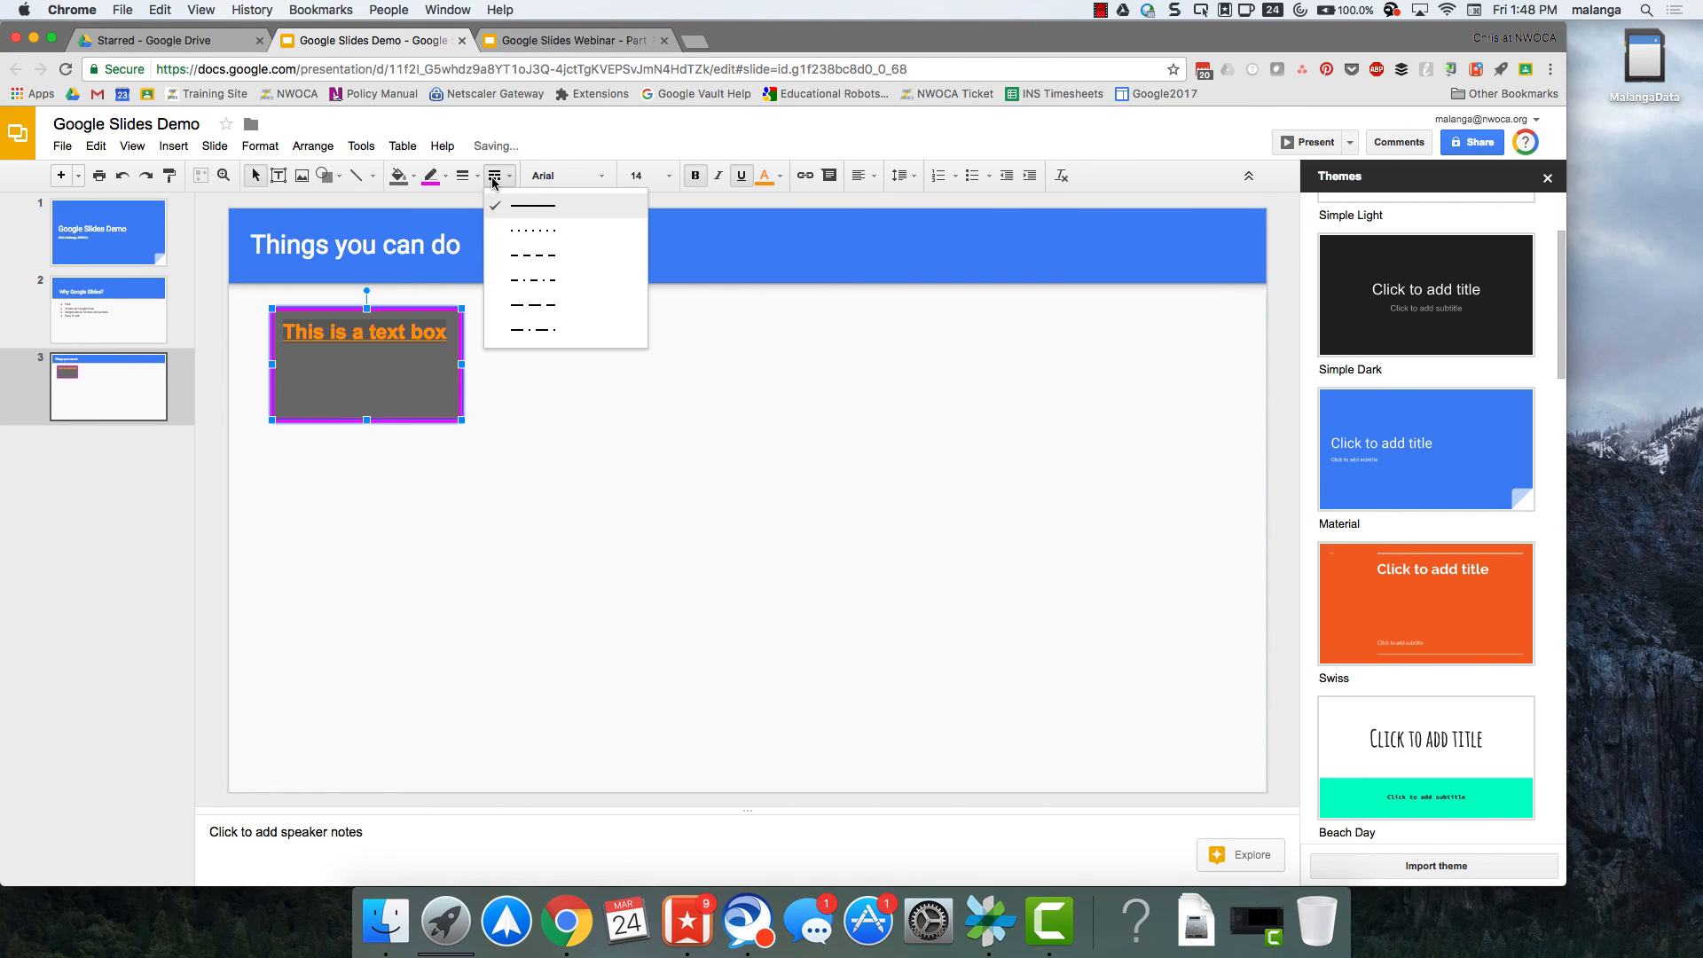
click(532, 304)
click(553, 424)
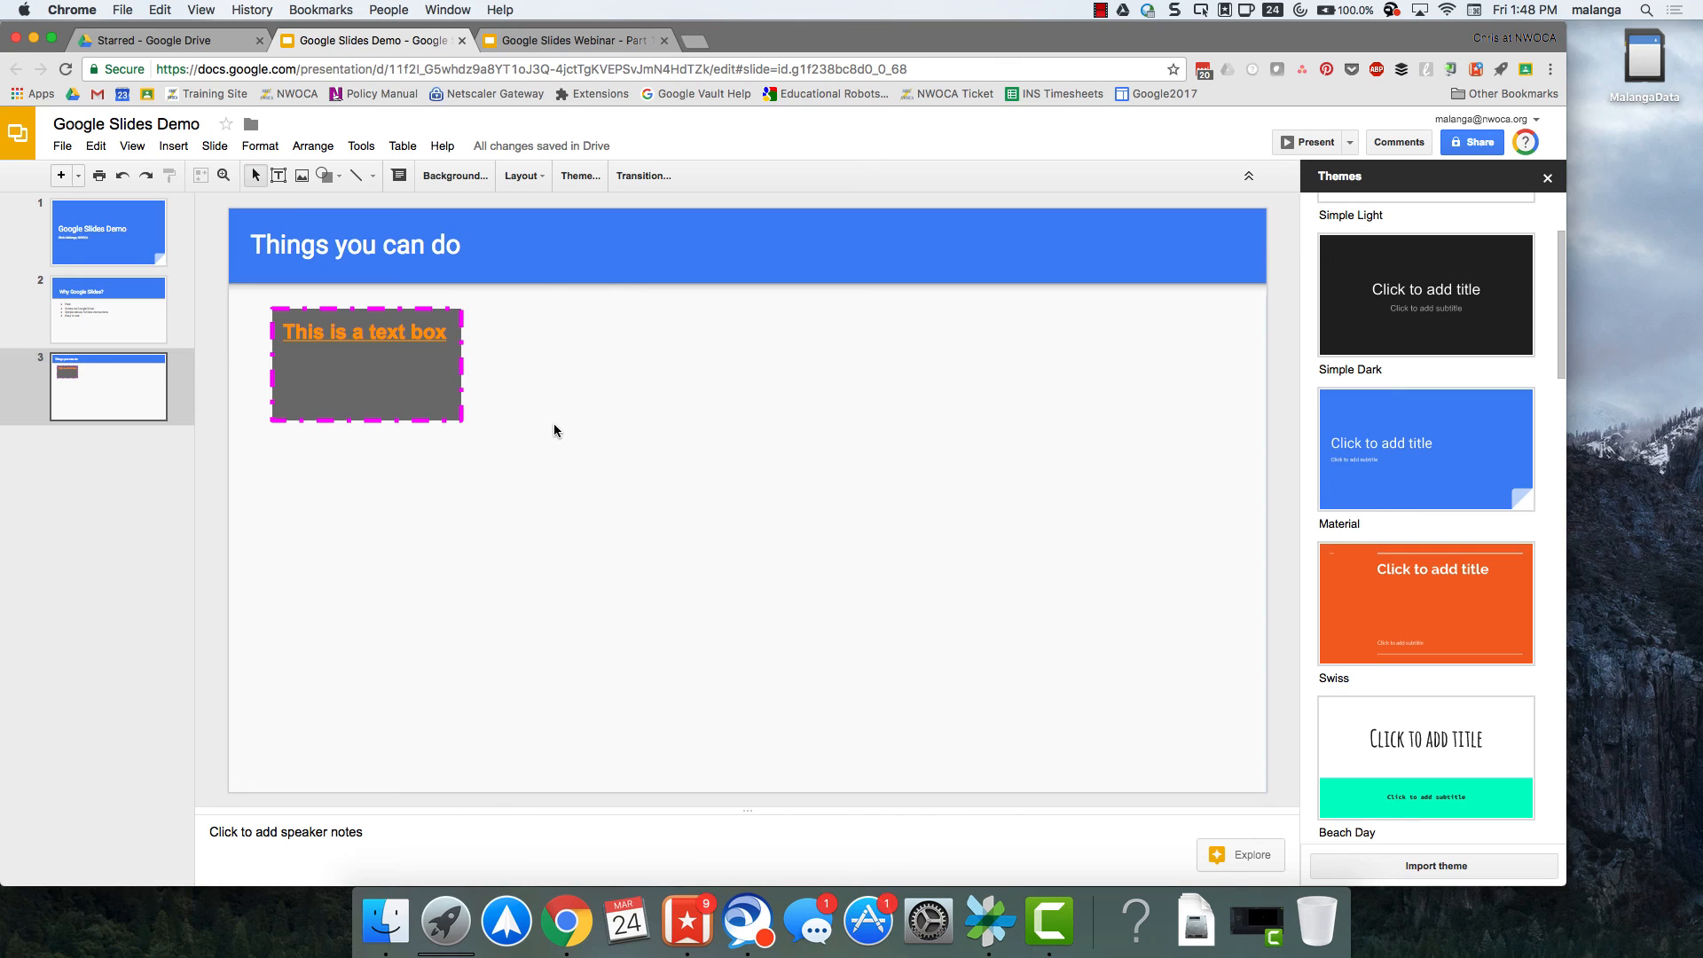
Search Google images for "puppy" and insert the photo of the puppy in the red polka-dot cup.
click(304, 176)
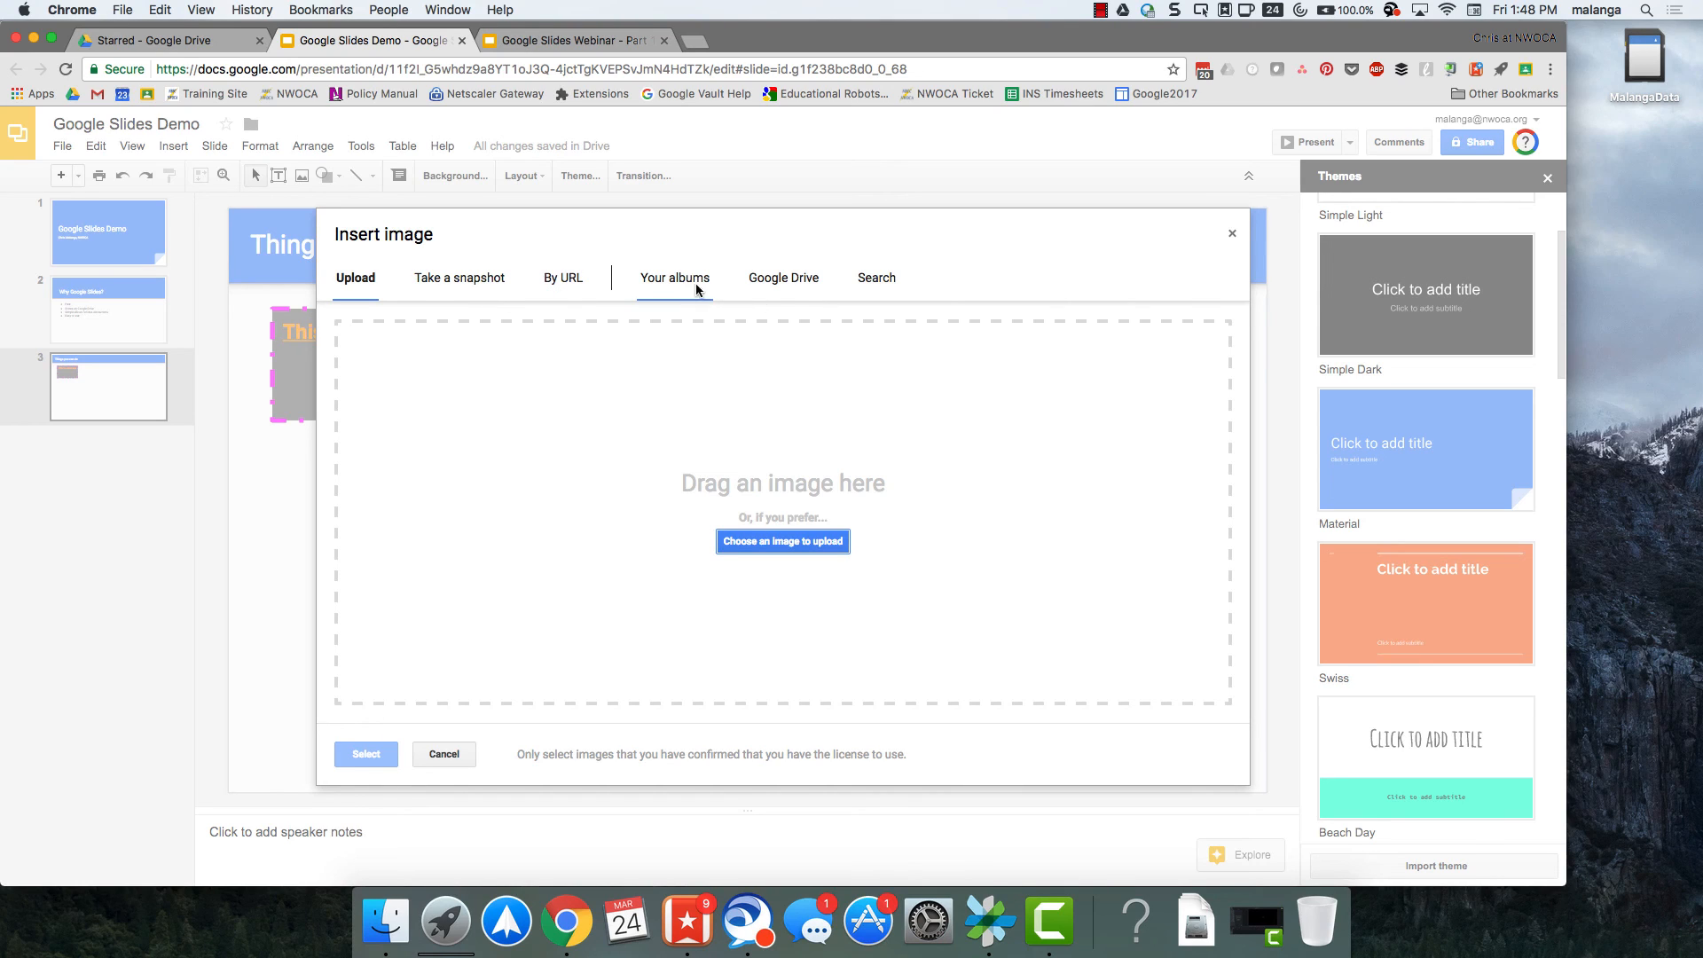
click(881, 286)
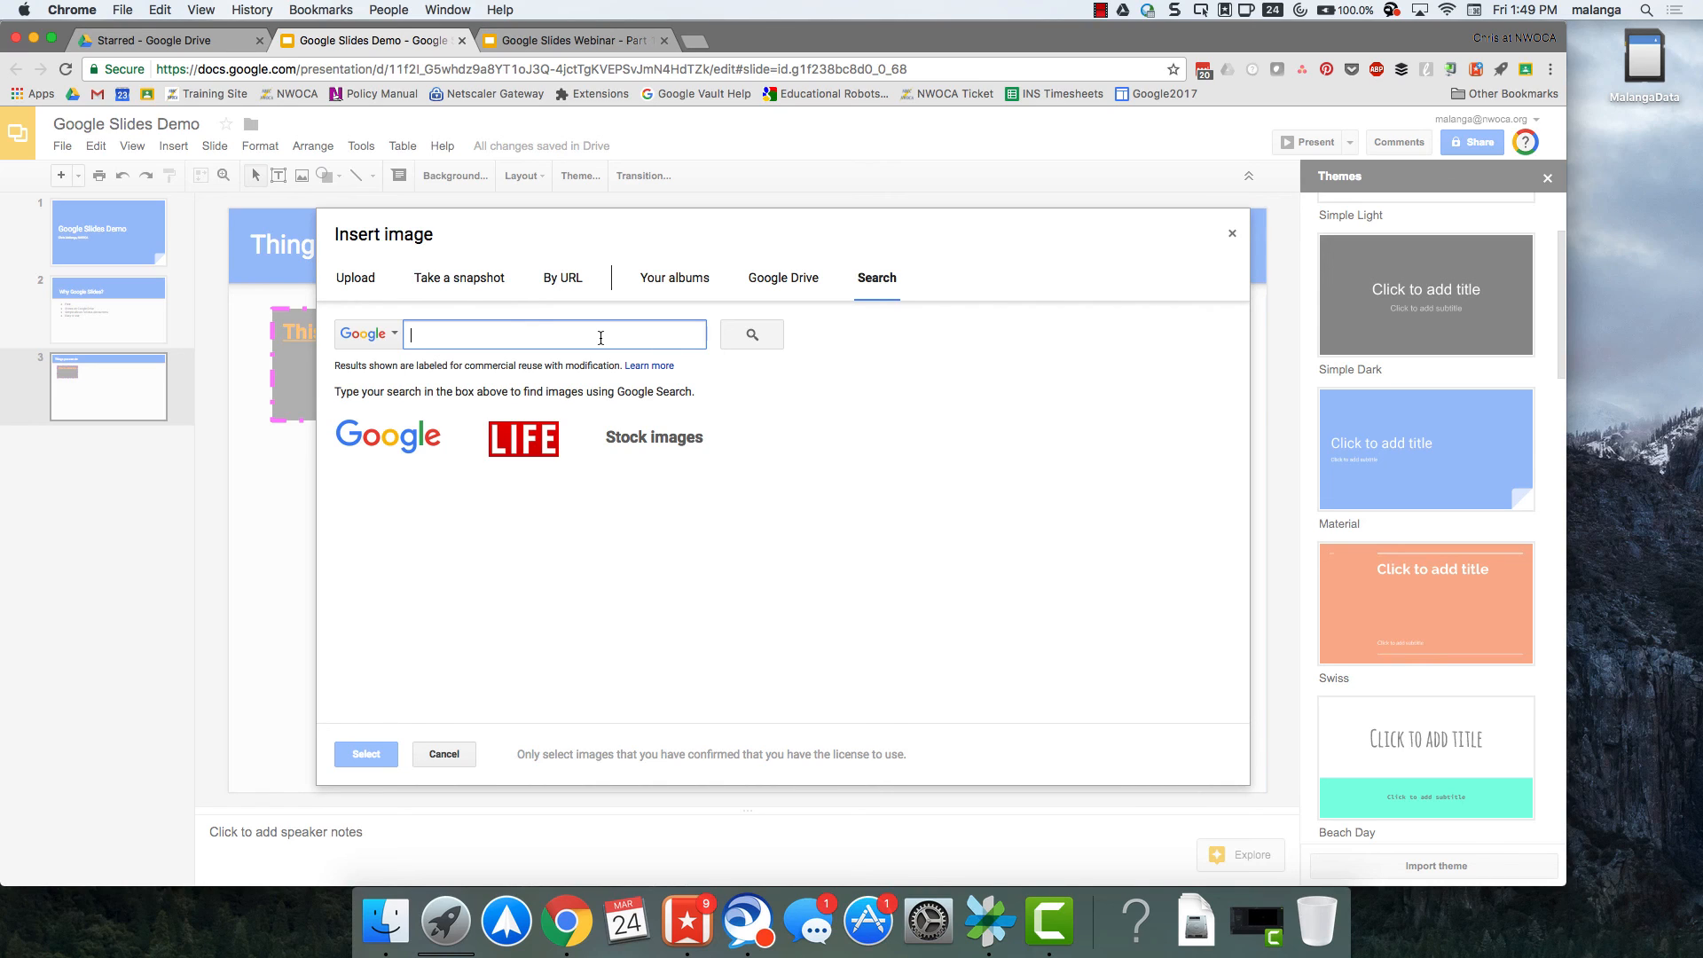
text(puppy)
key(Return)
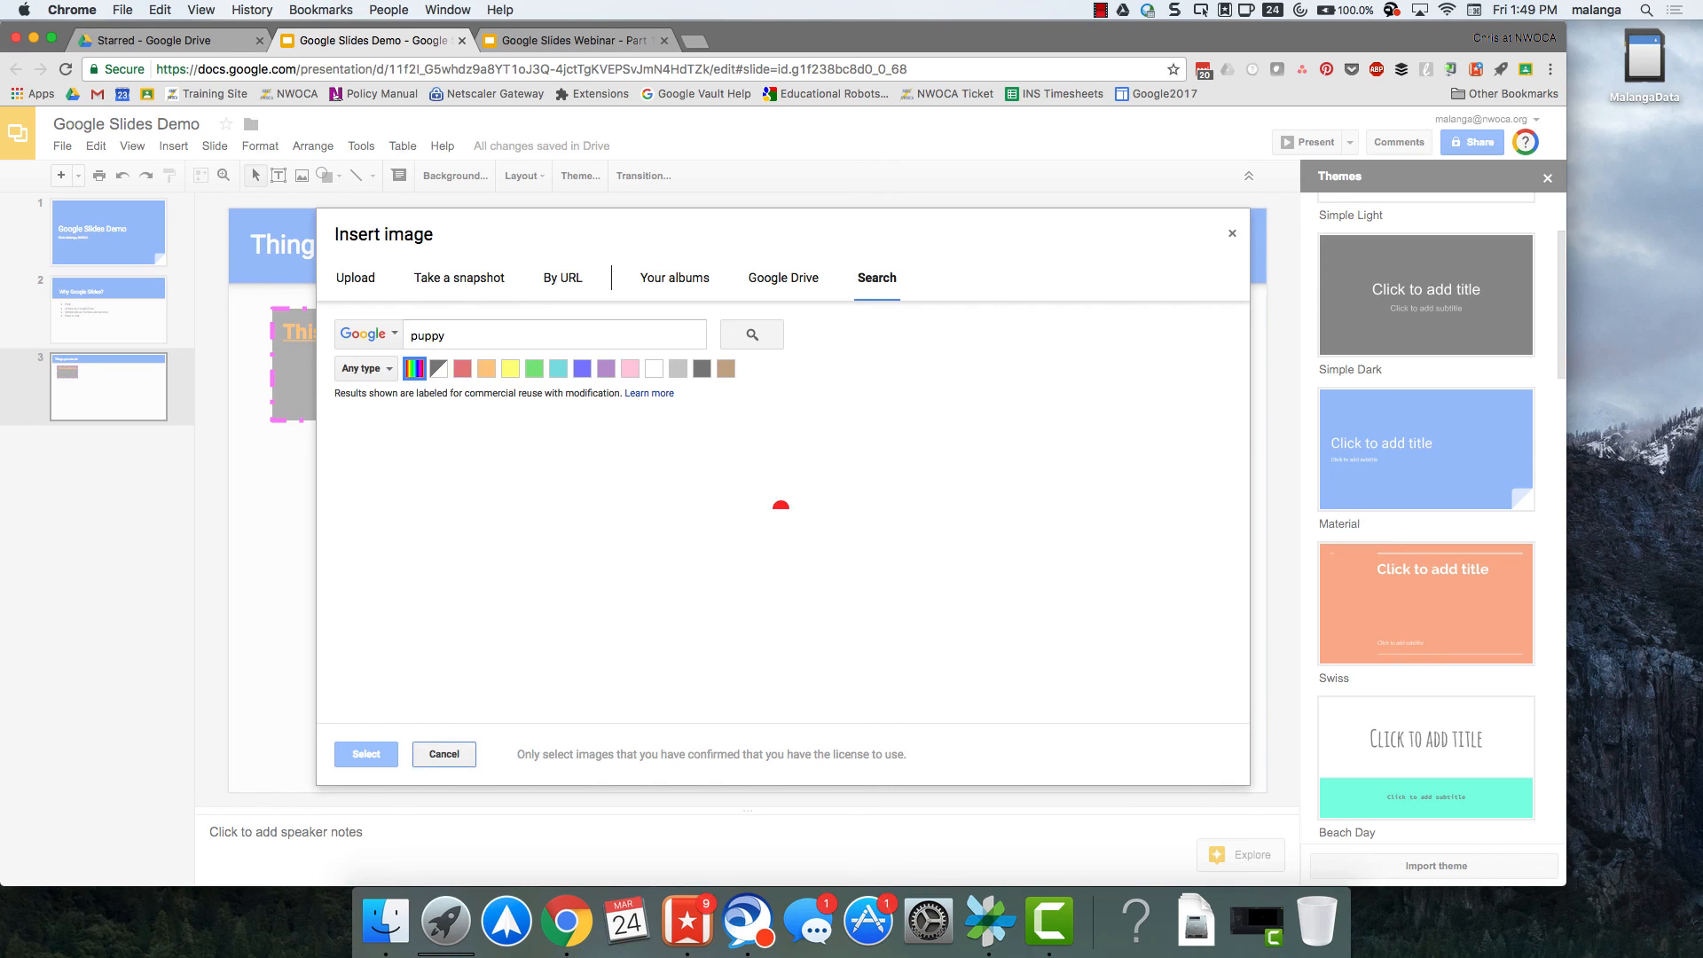
click(414, 480)
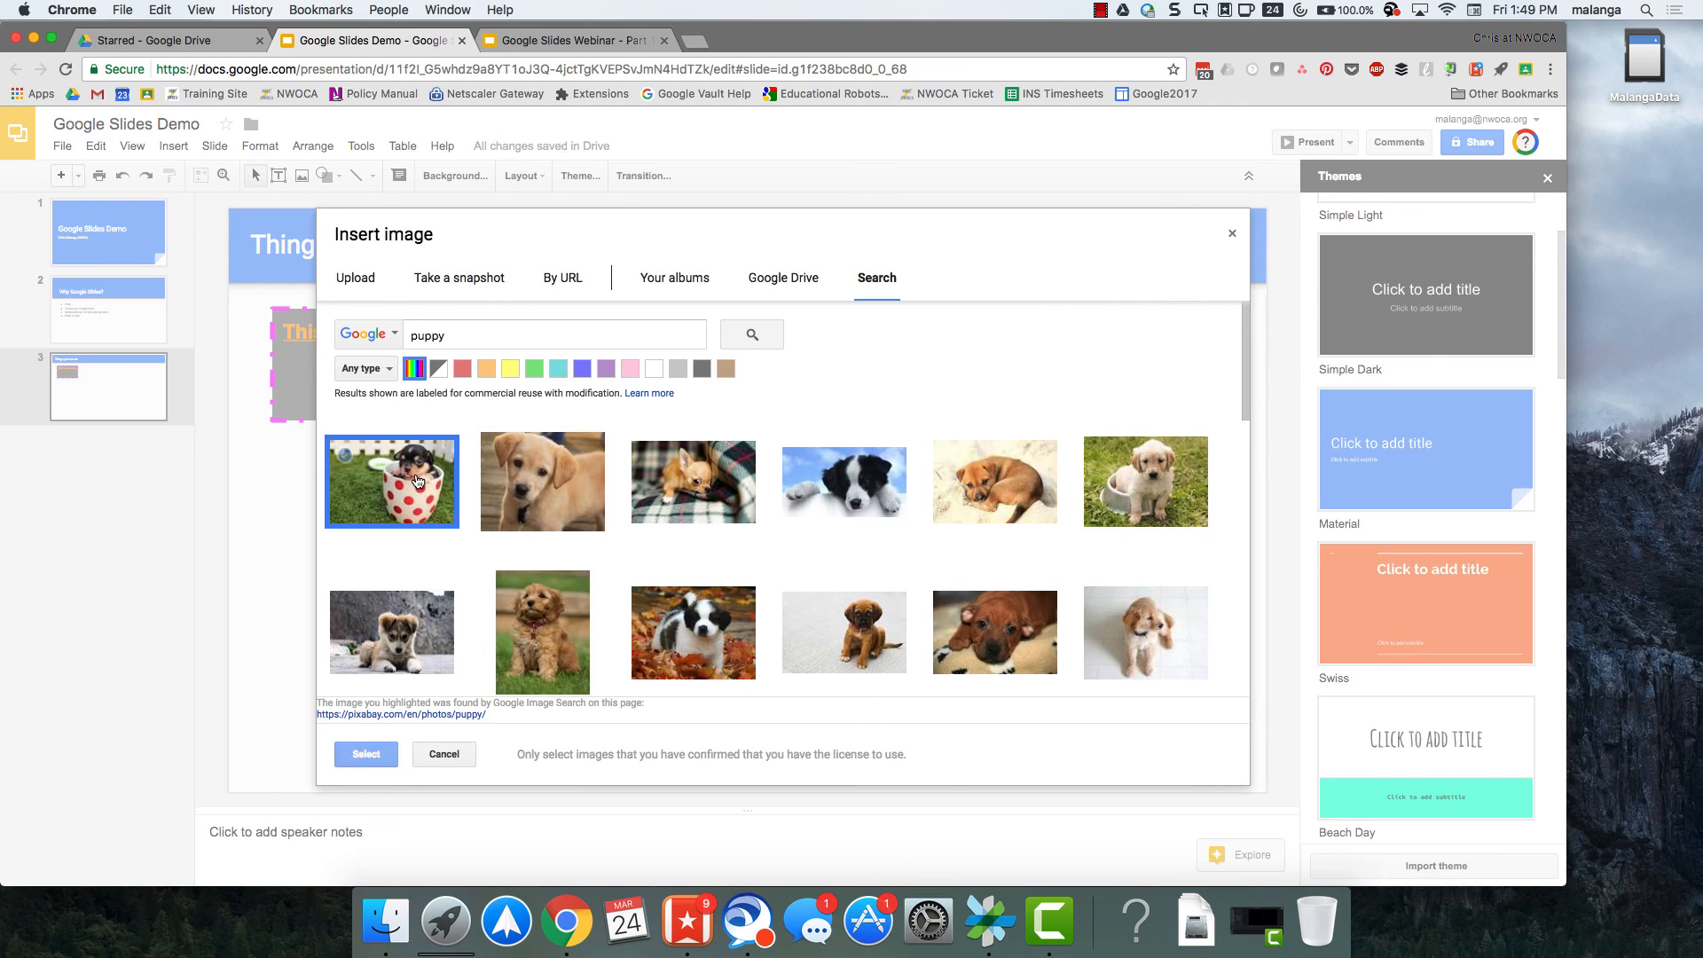
click(362, 753)
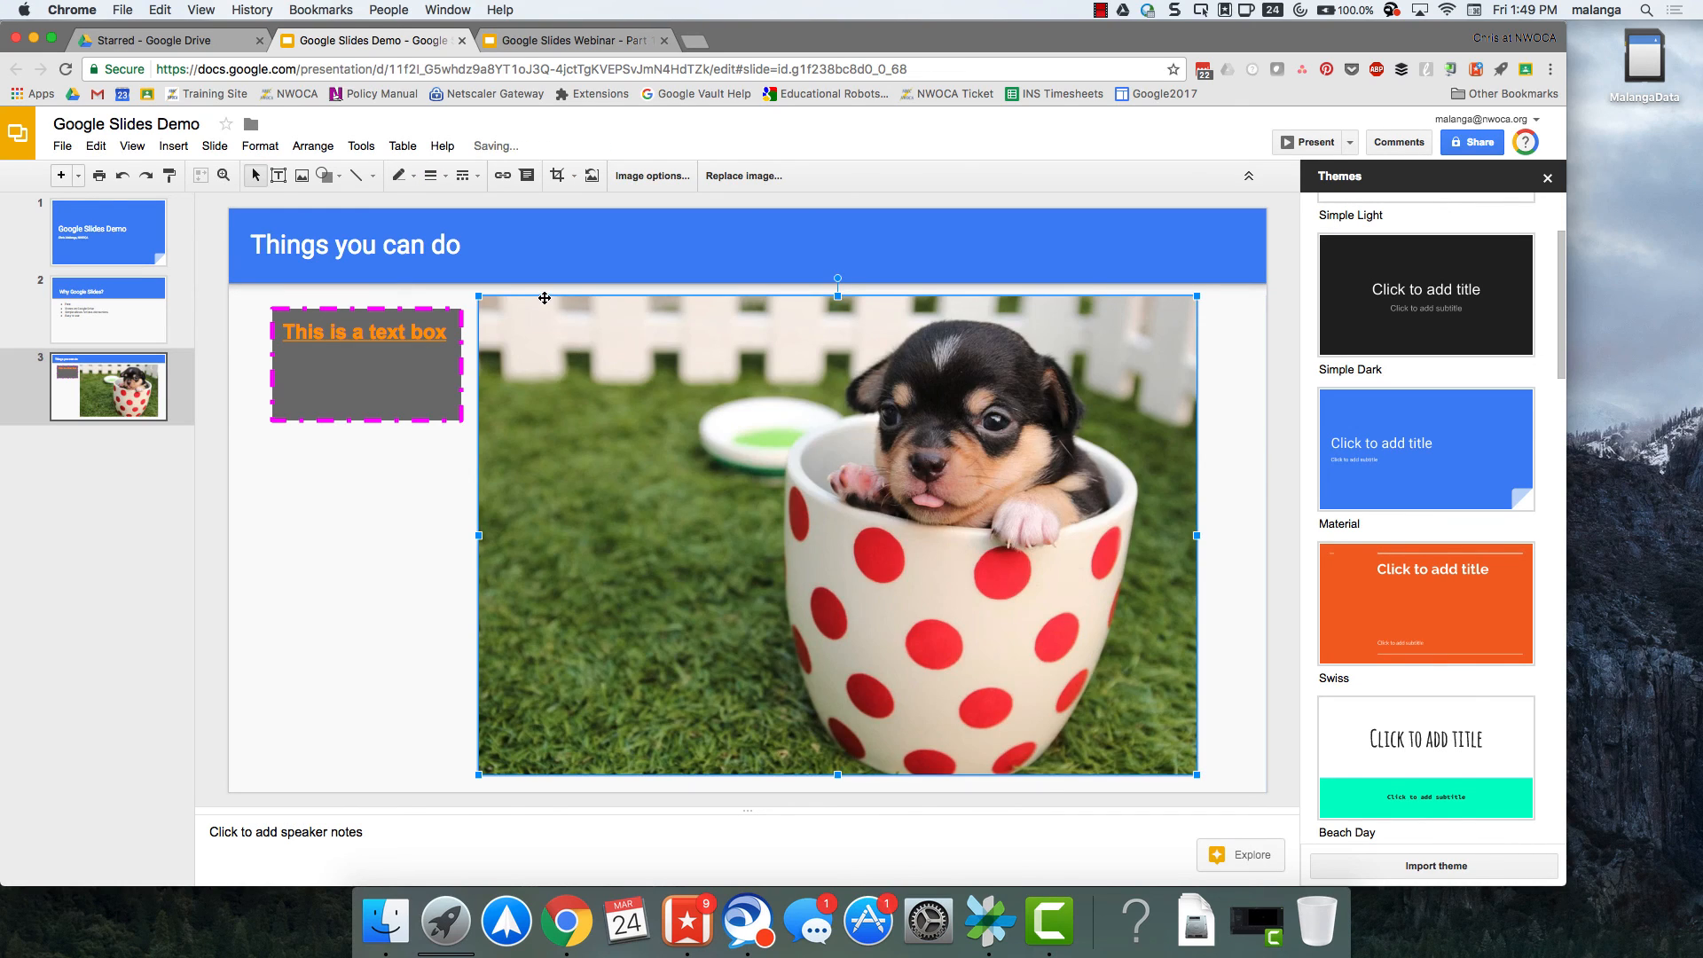
Shrink the puppy photo to roughly half its width and place it beside the text box, below the title.
drag(480, 298, 1017, 575)
drag(1088, 657, 694, 401)
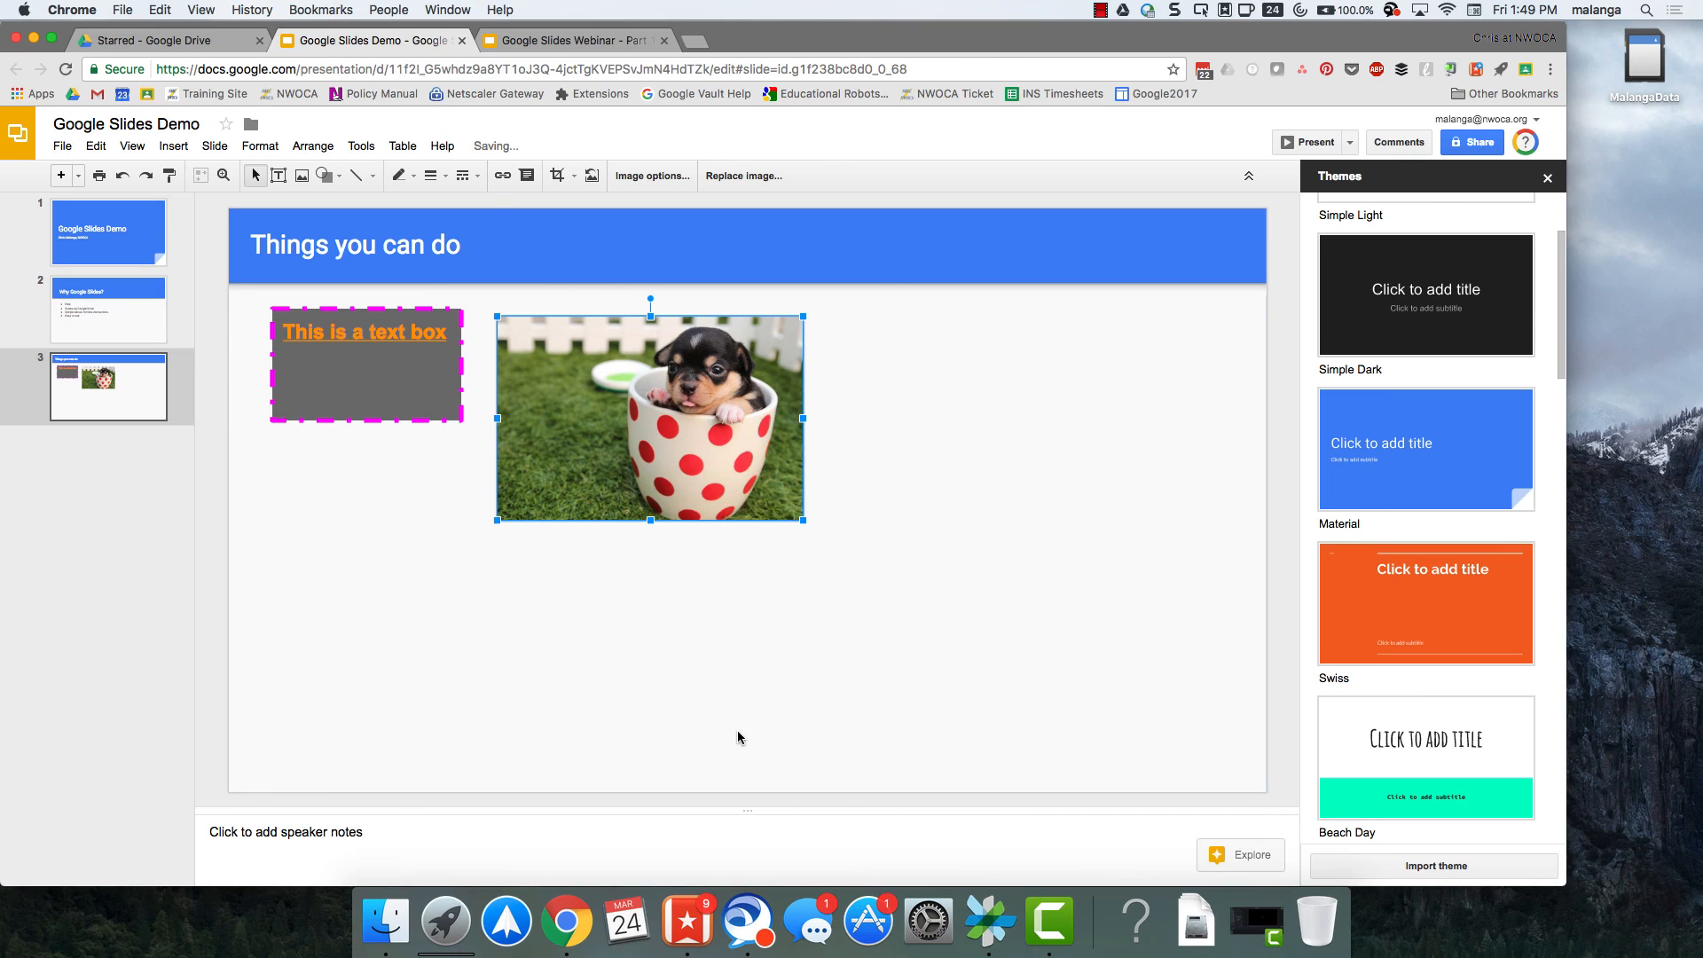
drag(803, 520, 836, 566)
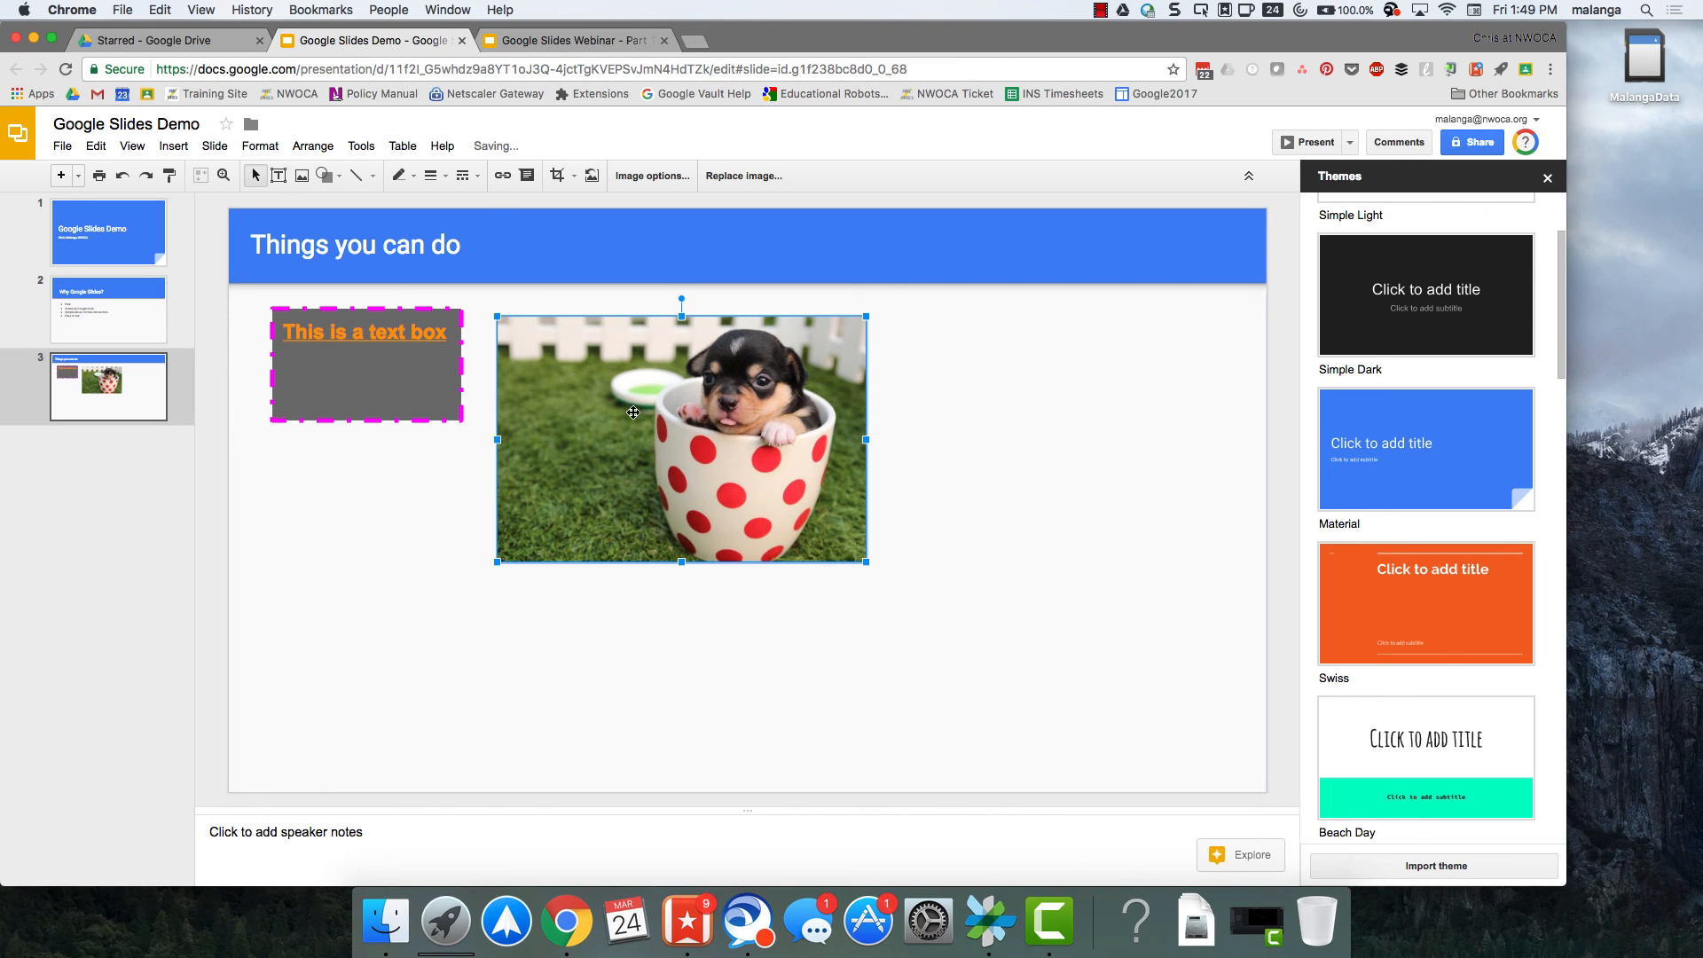
Draw a diamond shape on the slide to the right of the puppy photo.
click(327, 176)
mouse_move(334, 231)
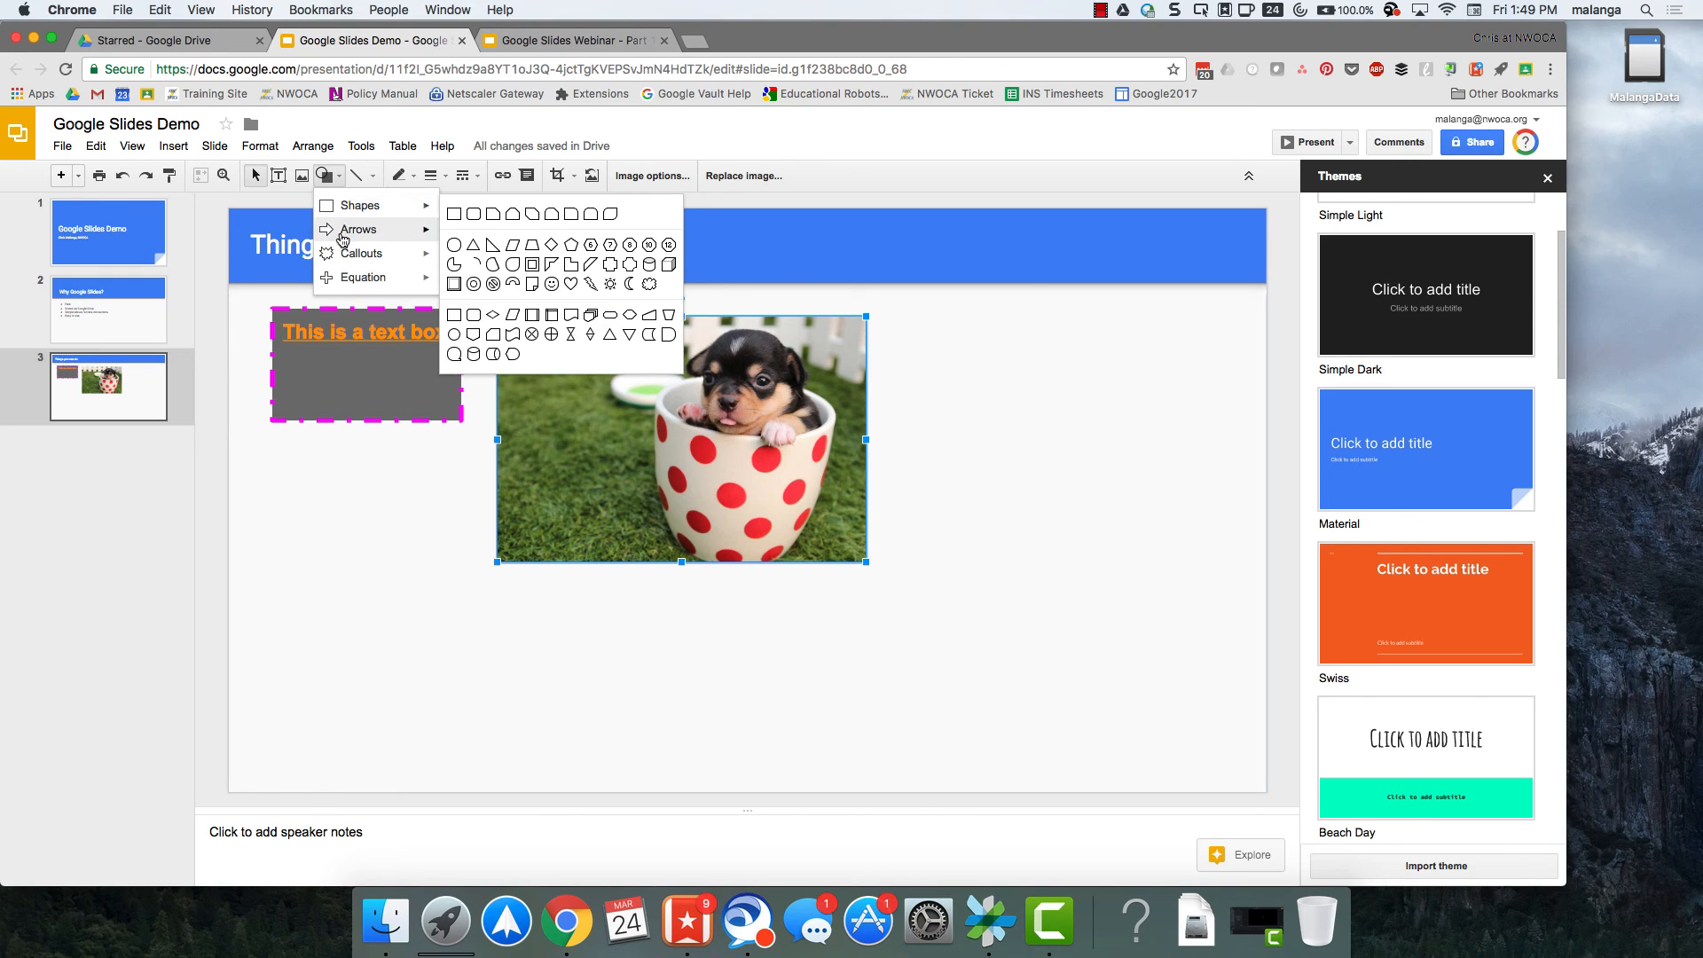
mouse_move(346, 289)
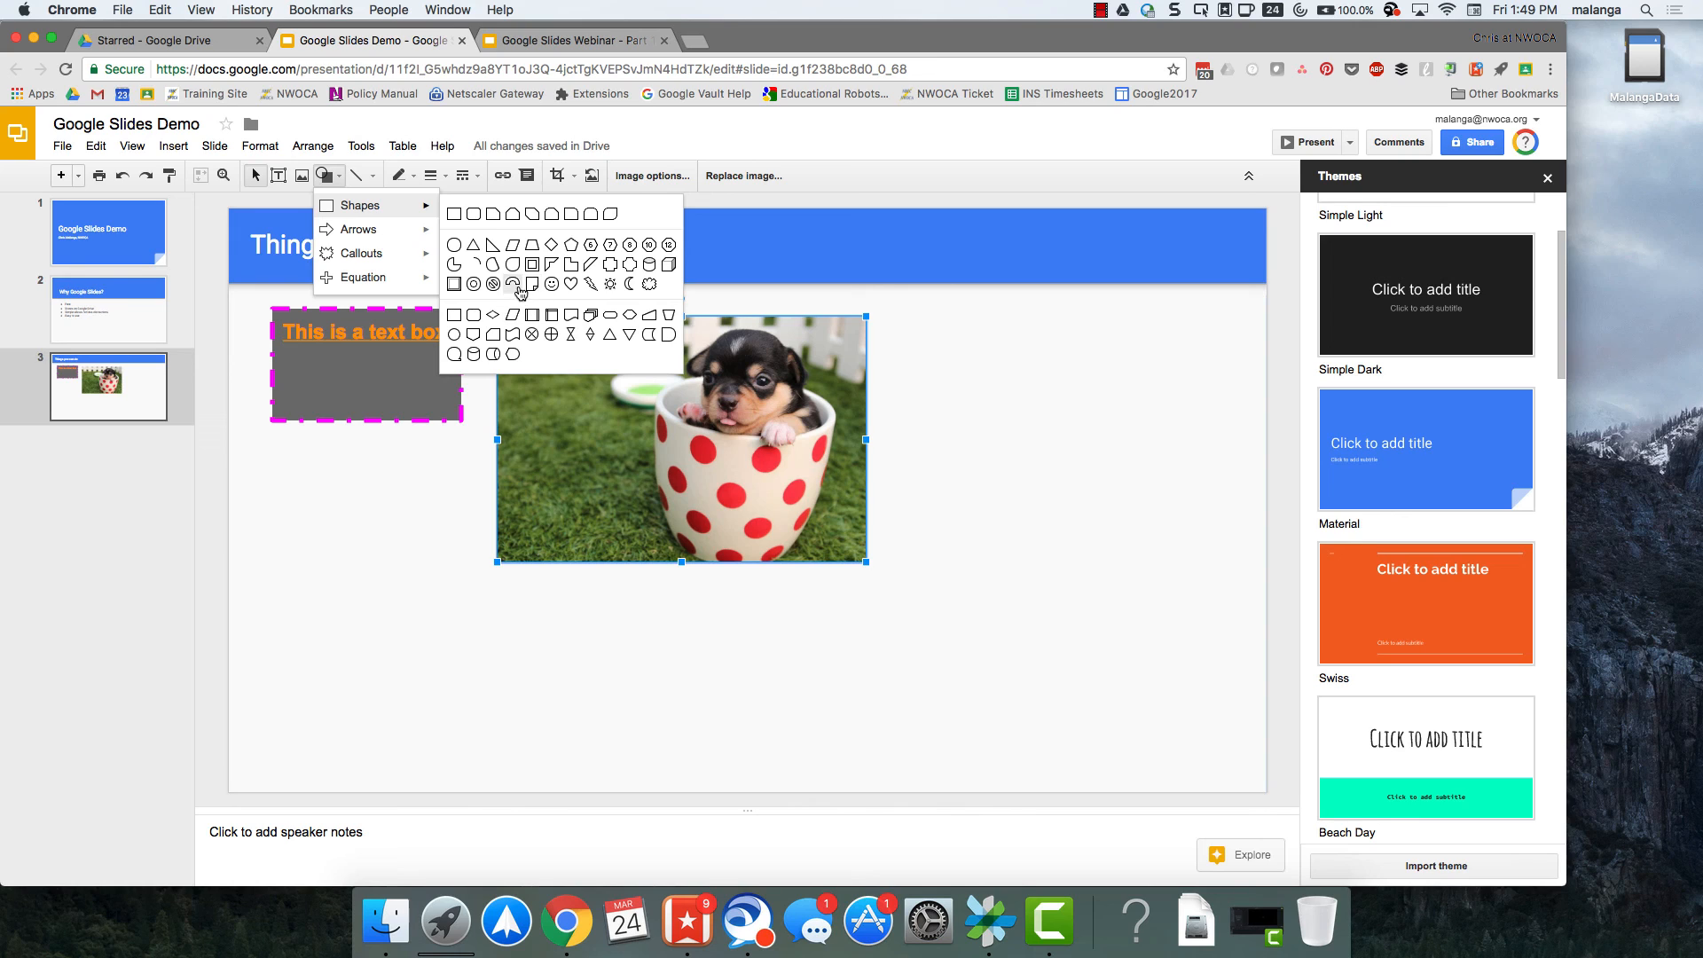
click(552, 245)
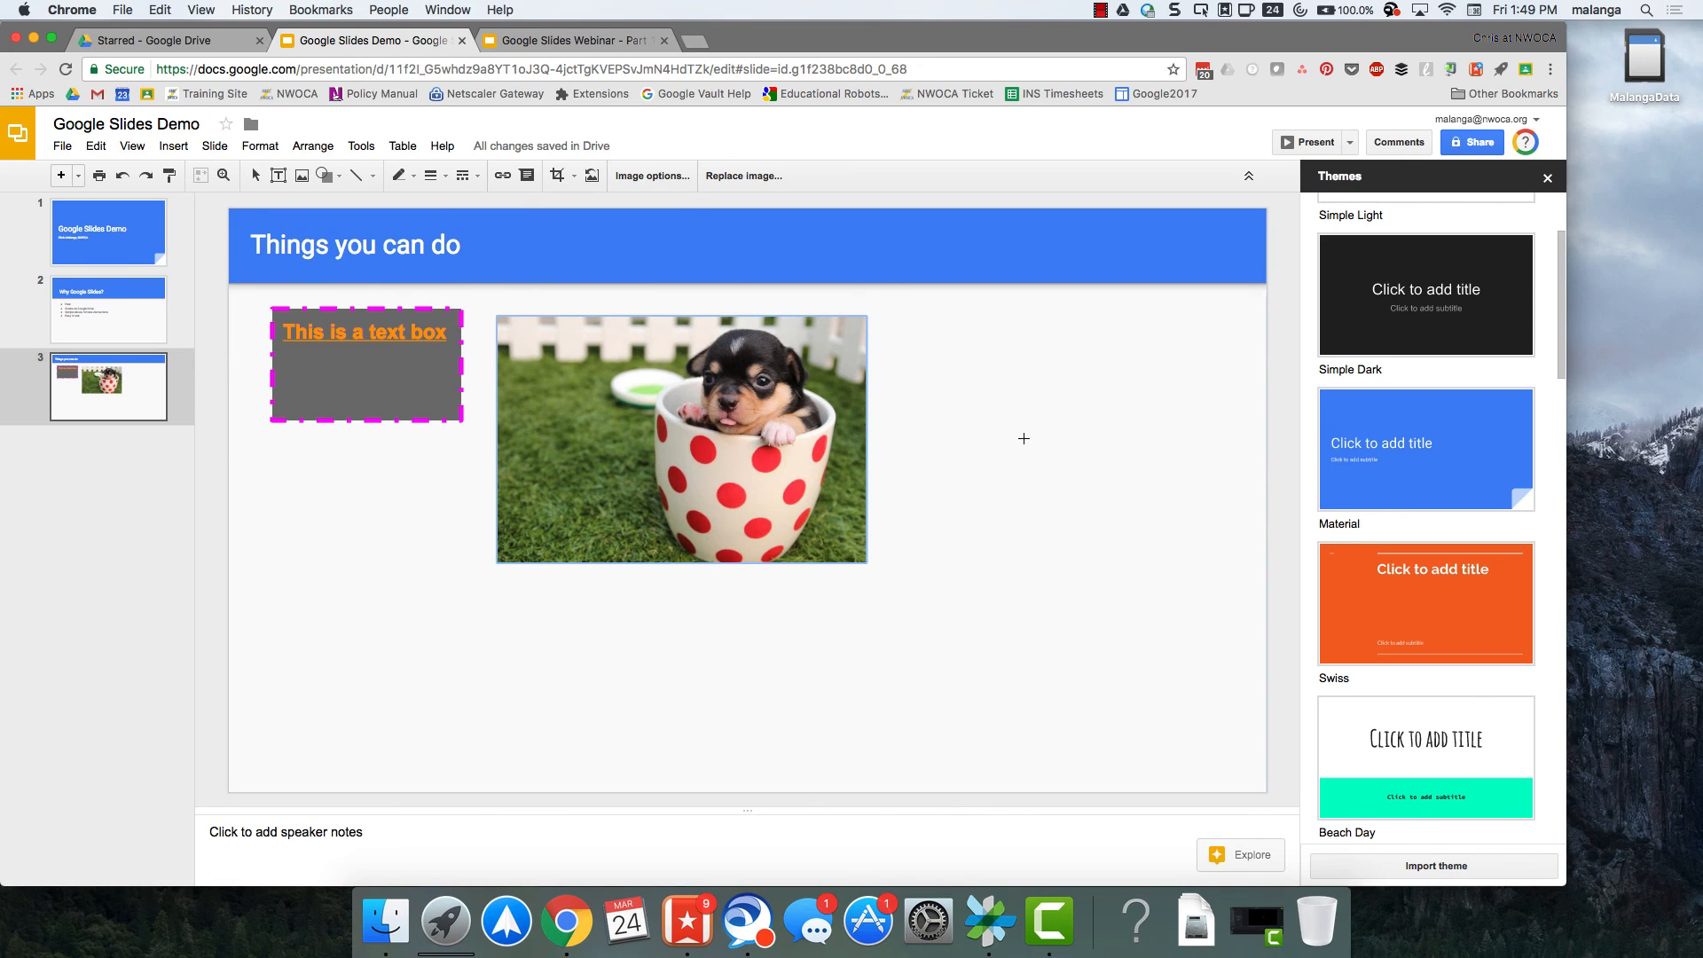
drag(944, 364, 1152, 559)
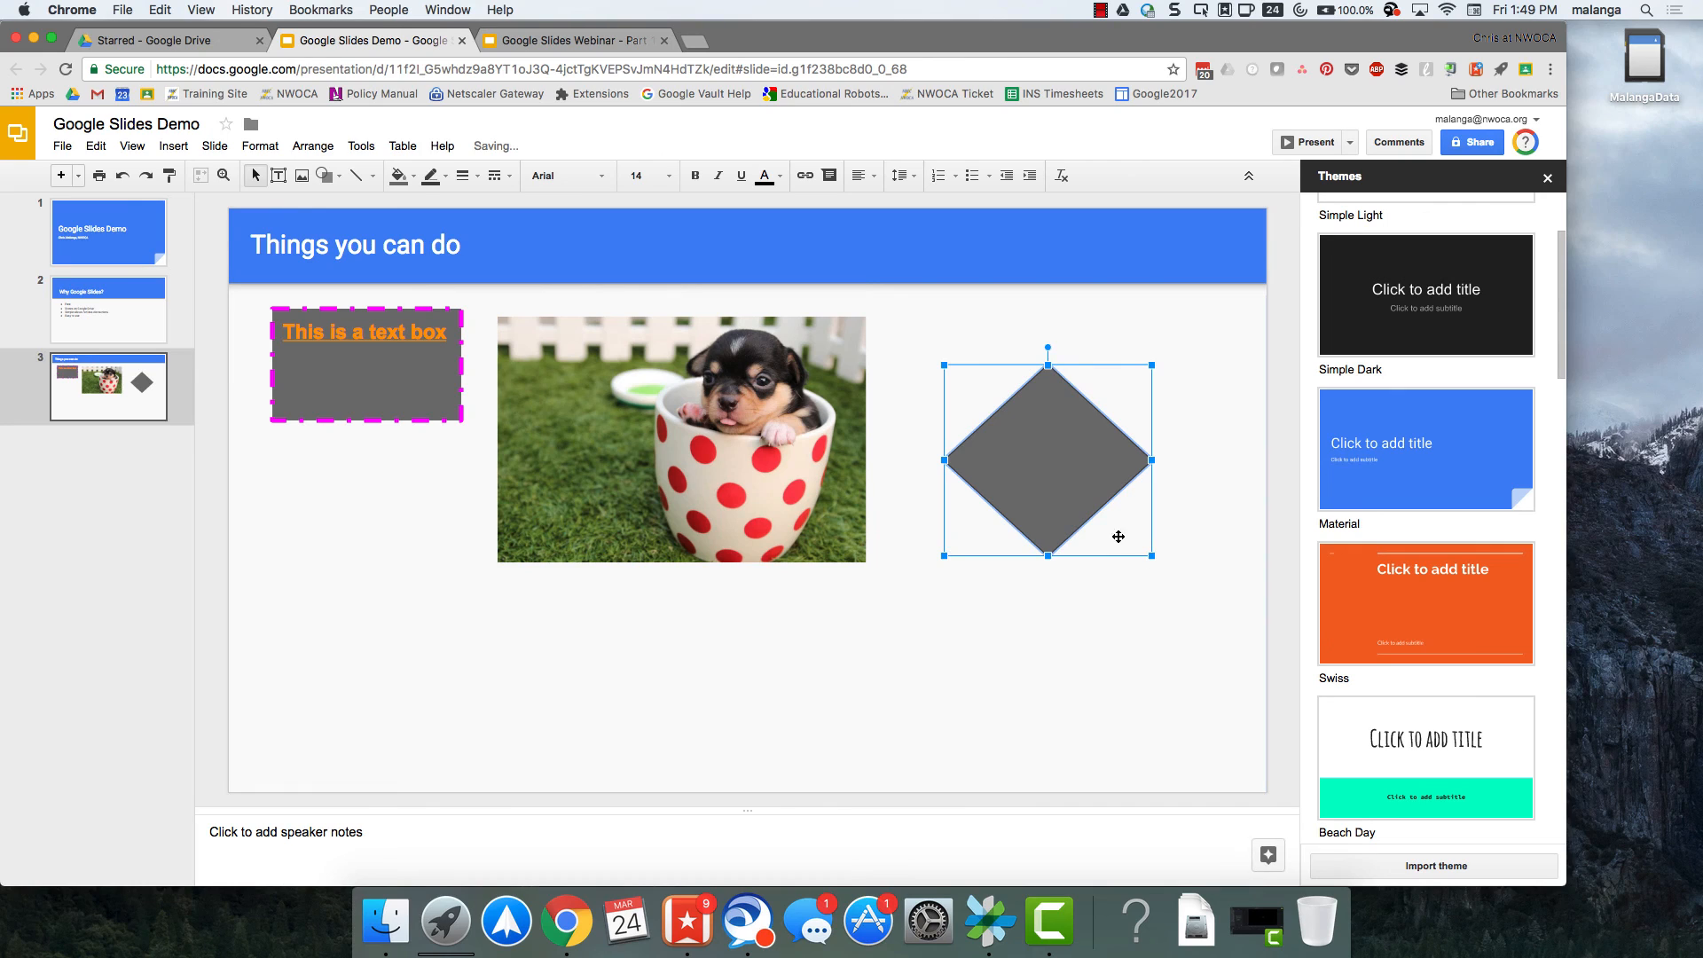
Fill the diamond with dark green and color its outline dark brown.
click(399, 175)
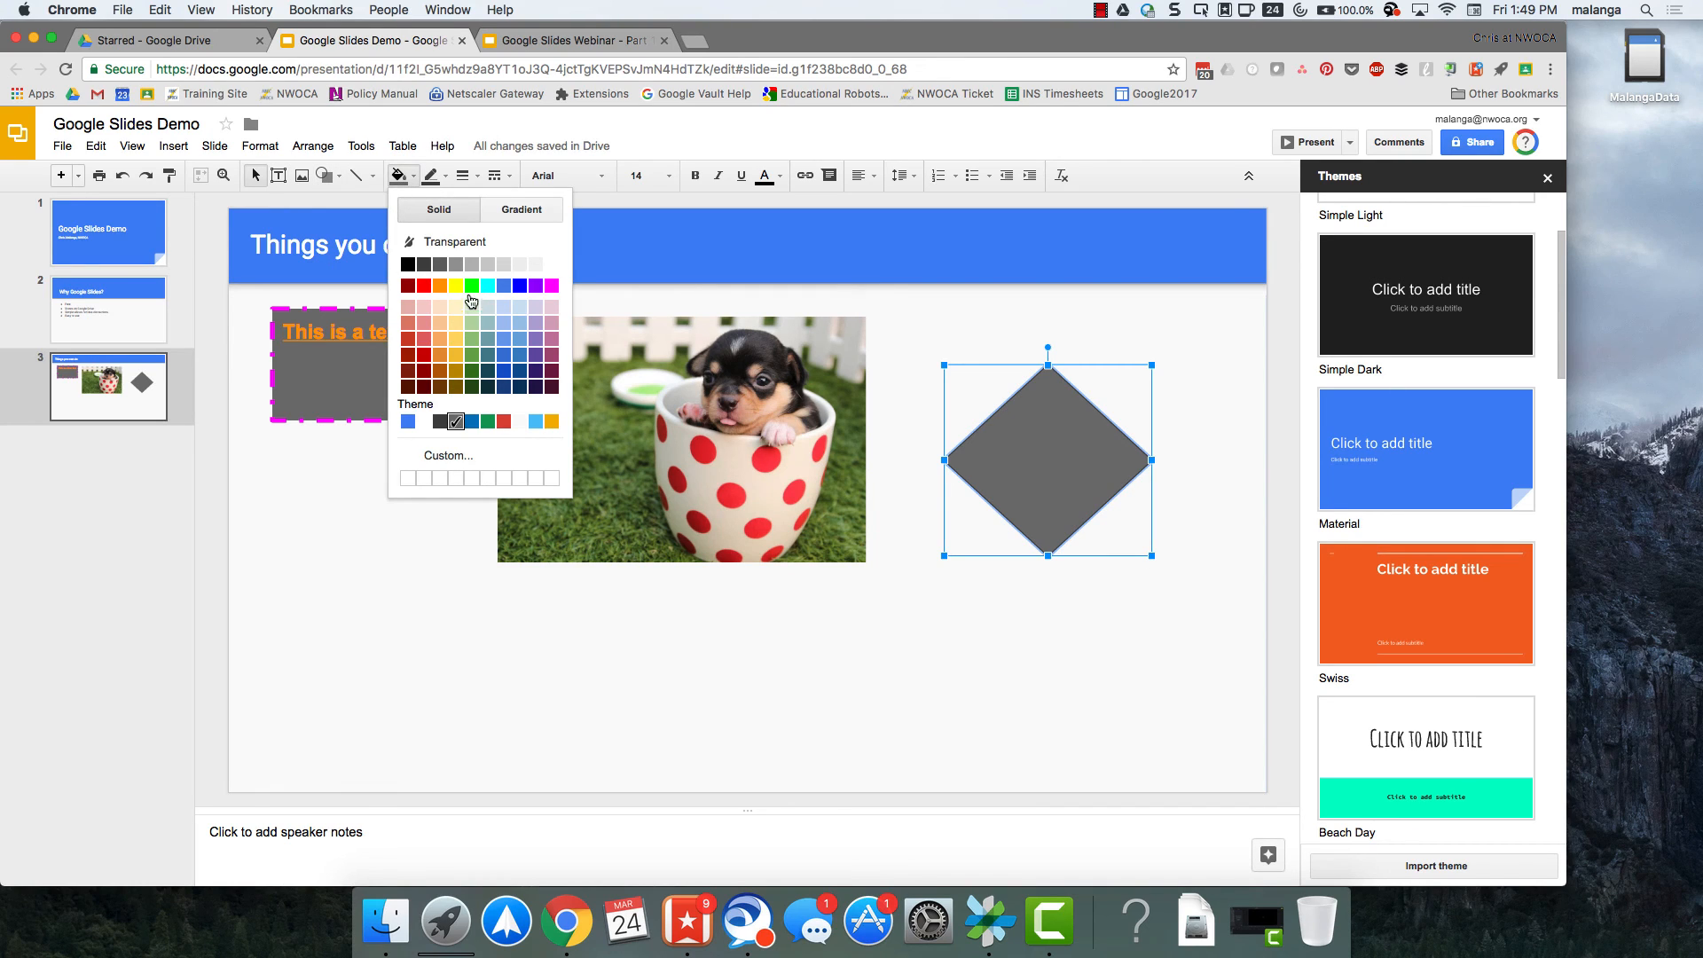
click(472, 370)
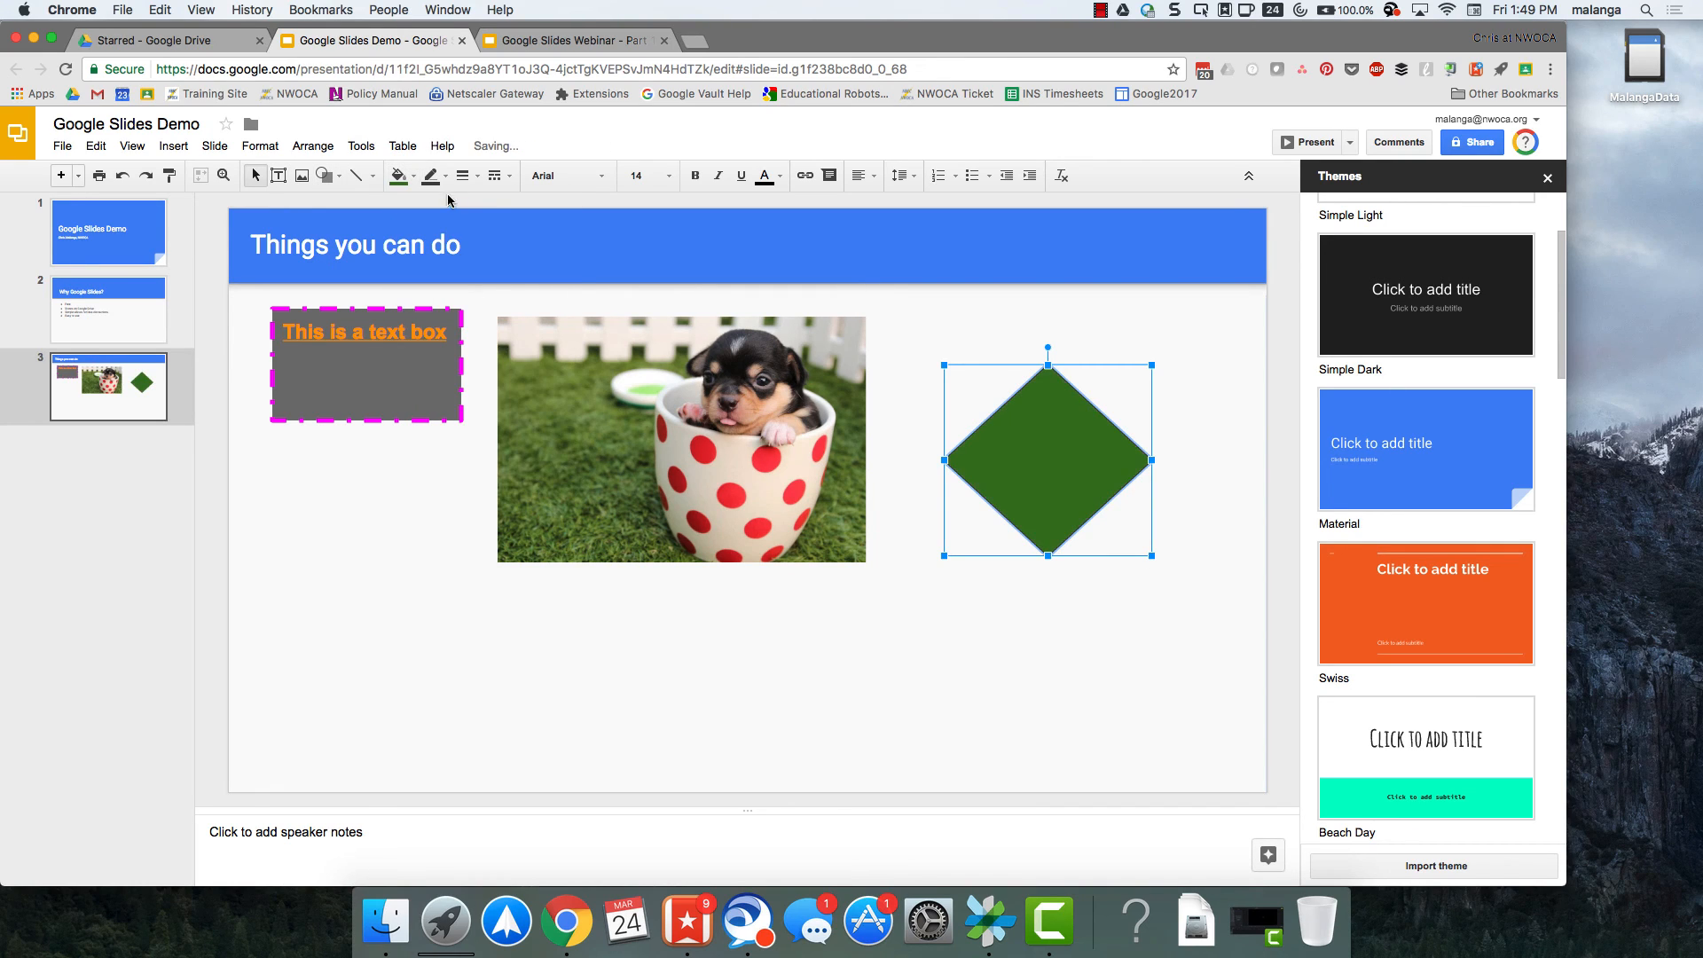
click(430, 175)
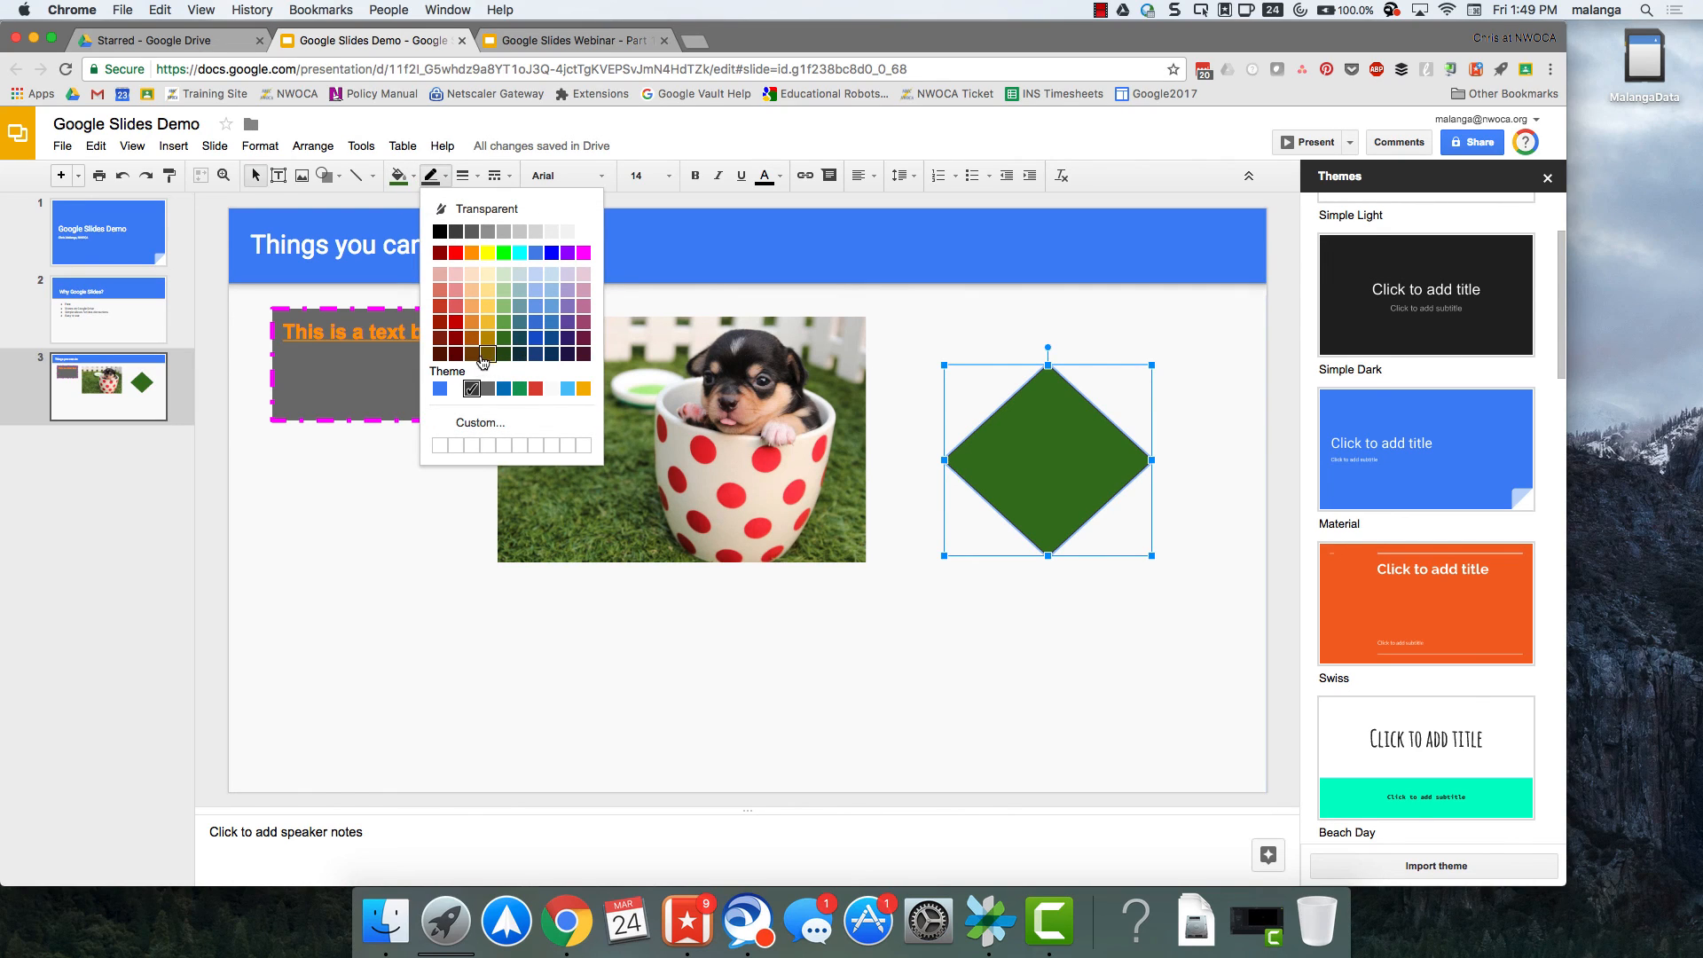
click(484, 357)
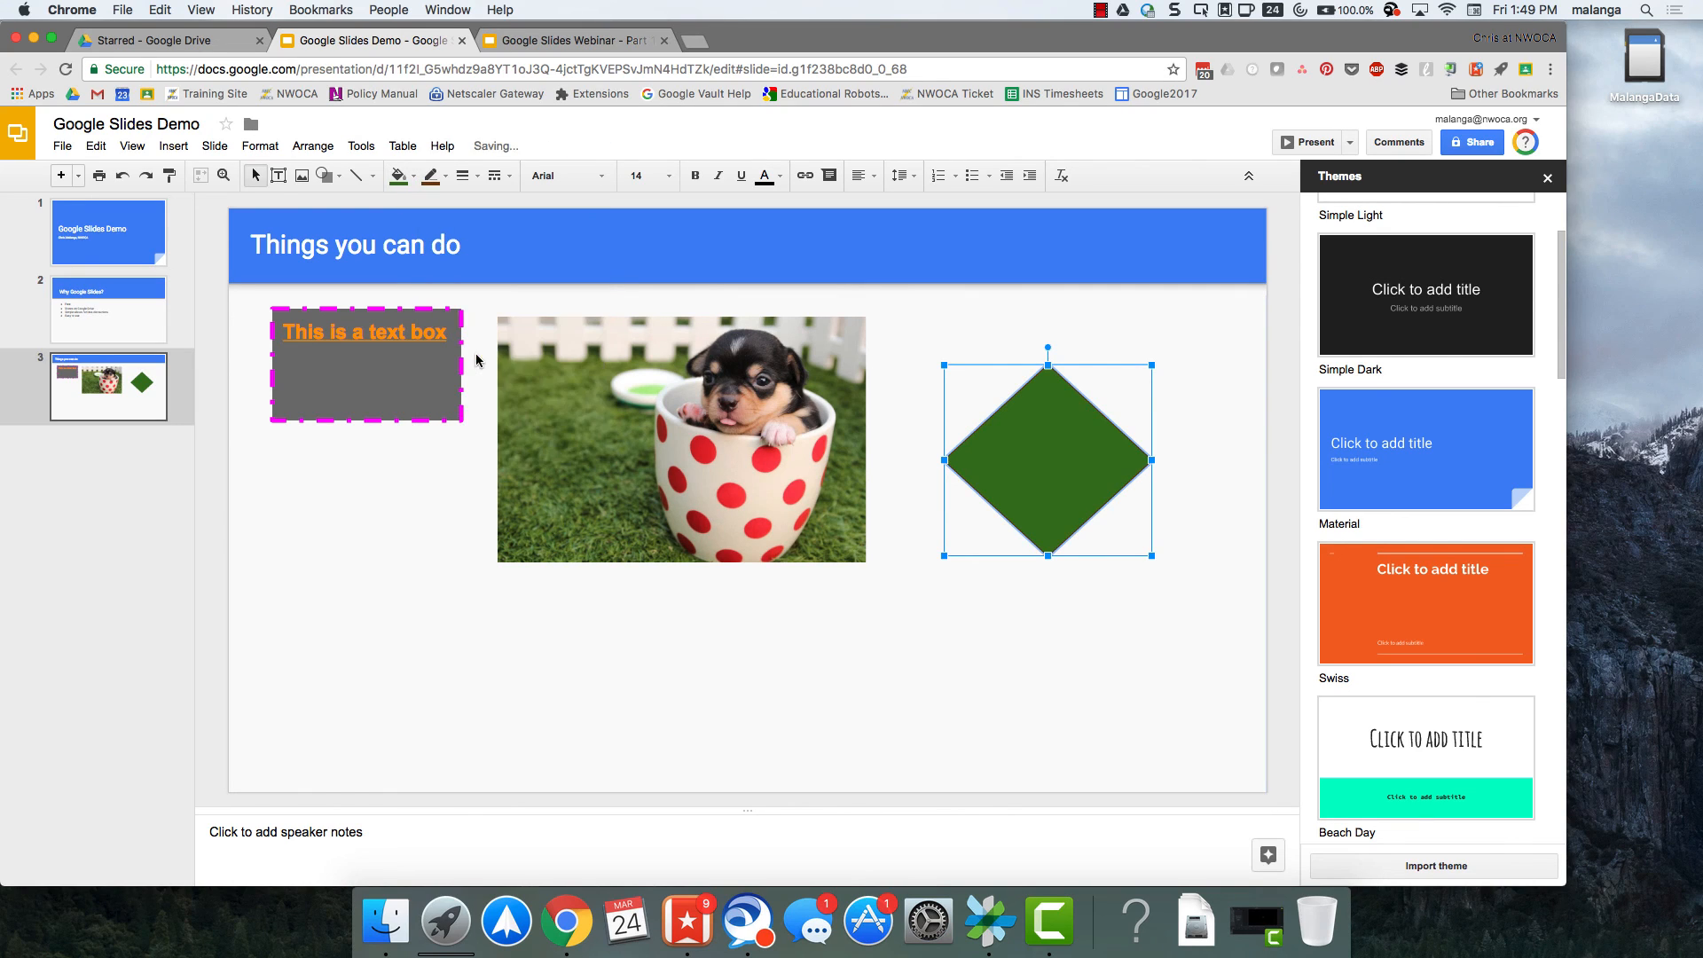
Set the diamond's outline weight to 4px.
click(432, 175)
click(462, 175)
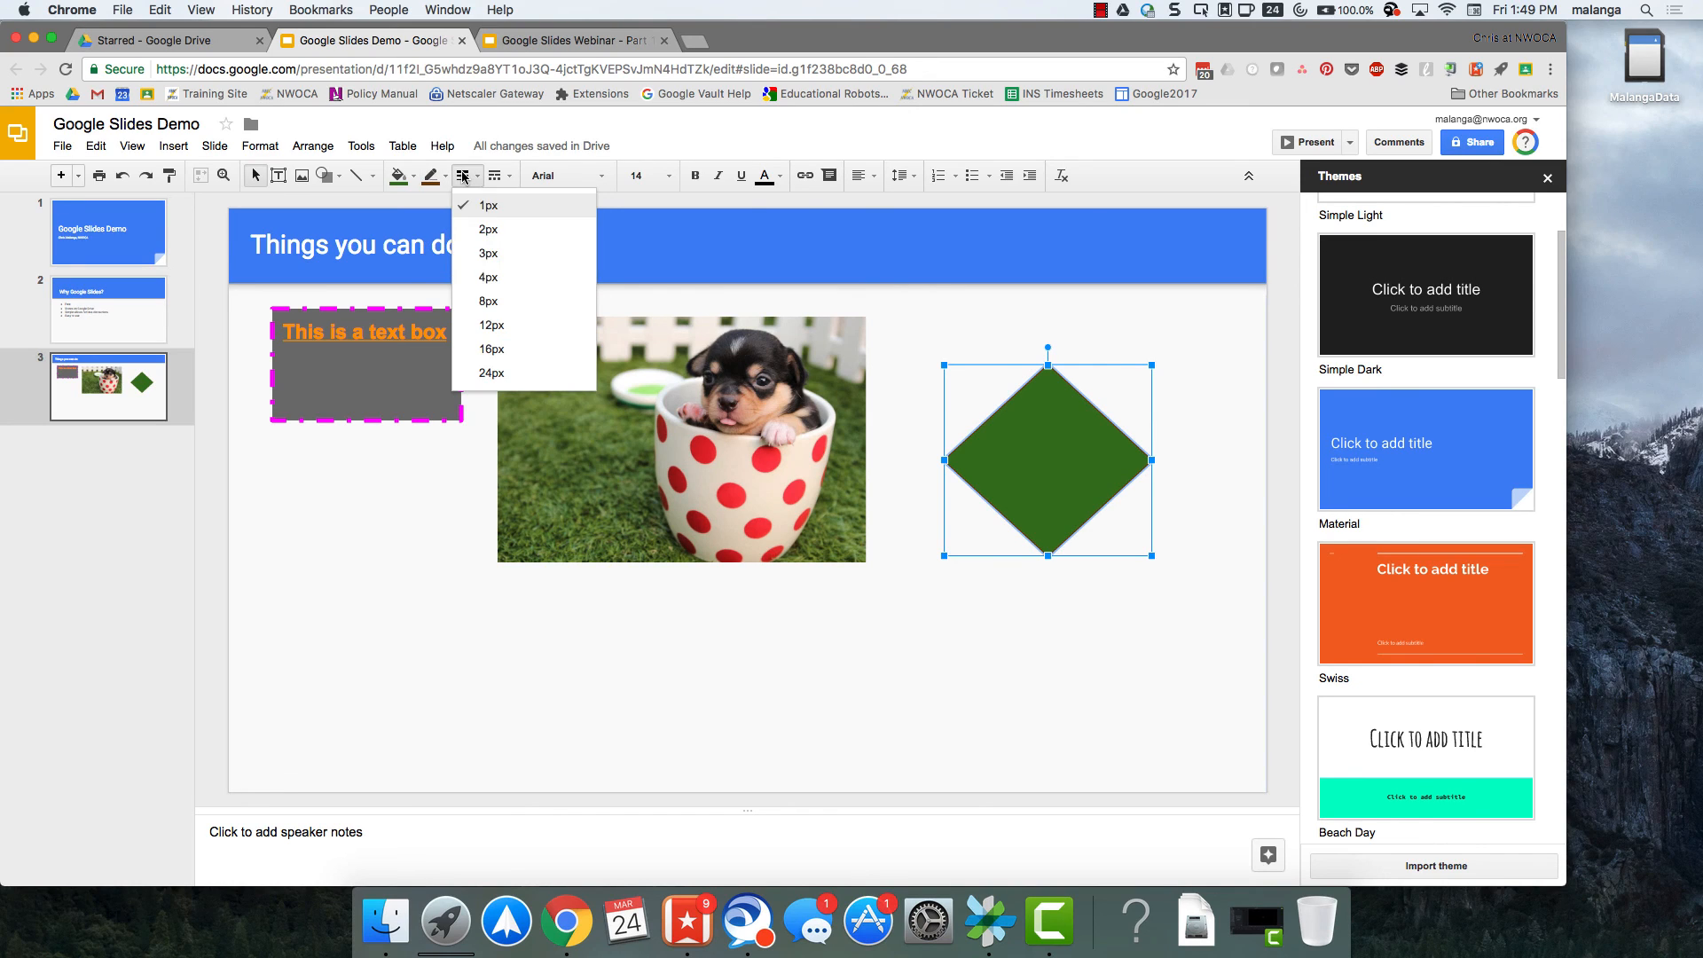
click(493, 272)
click(931, 575)
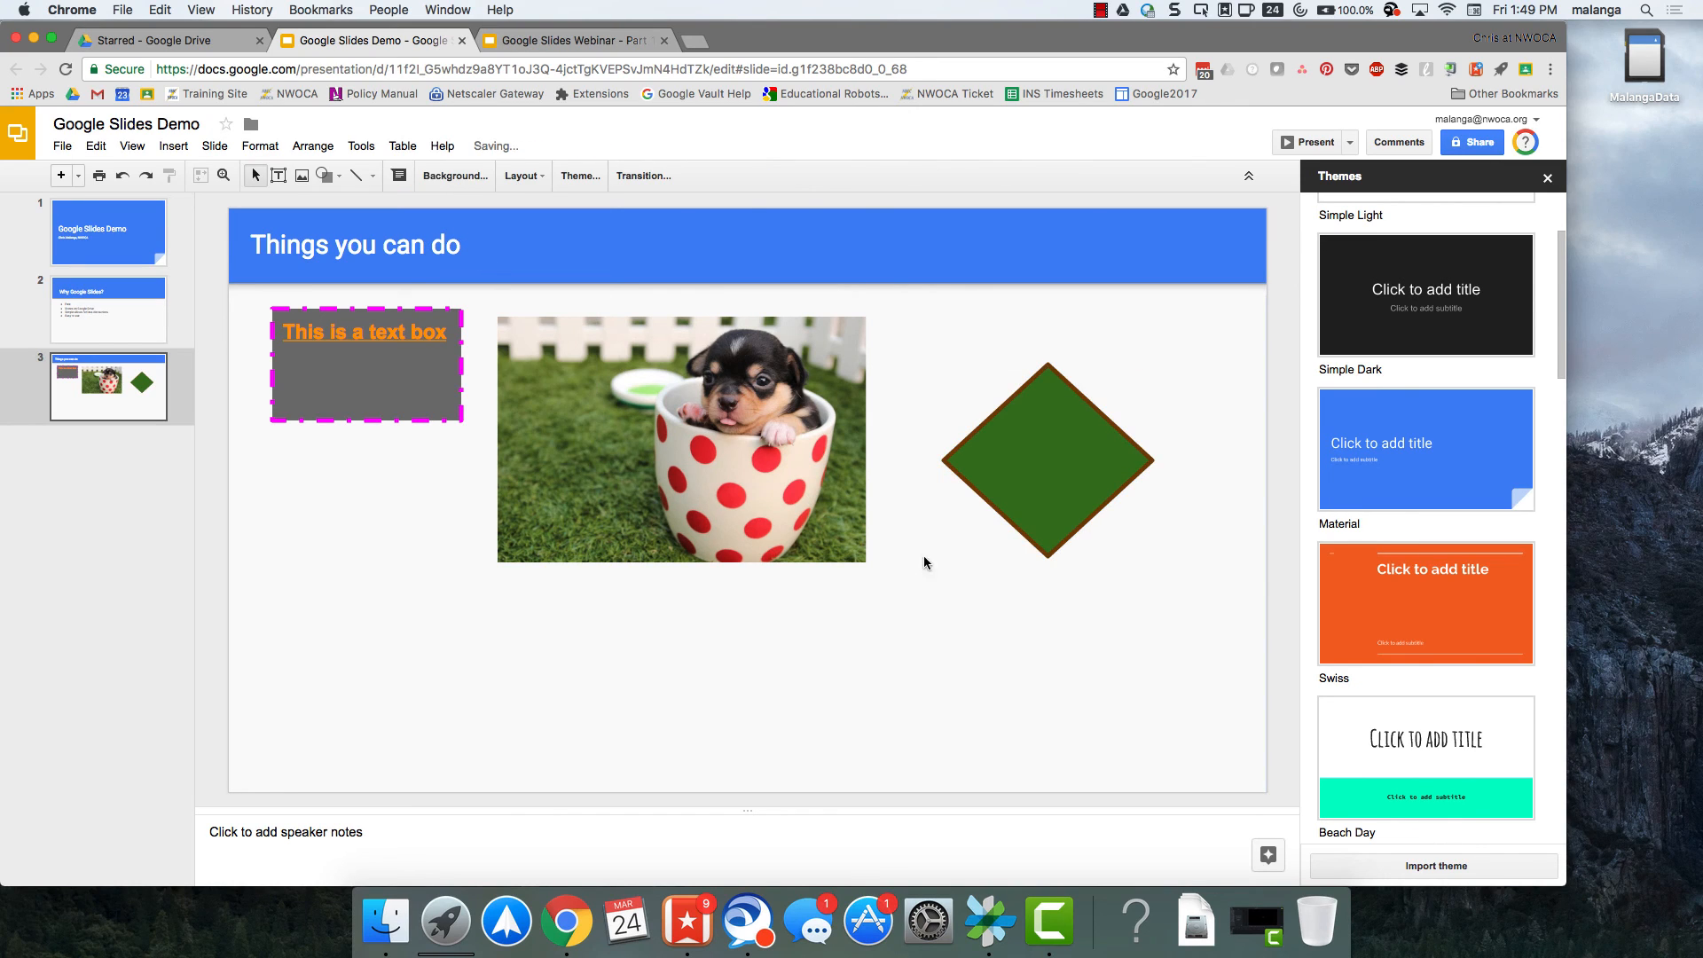
Enter the text "Looks like a baseball field." inside the green diamond.
click(1050, 448)
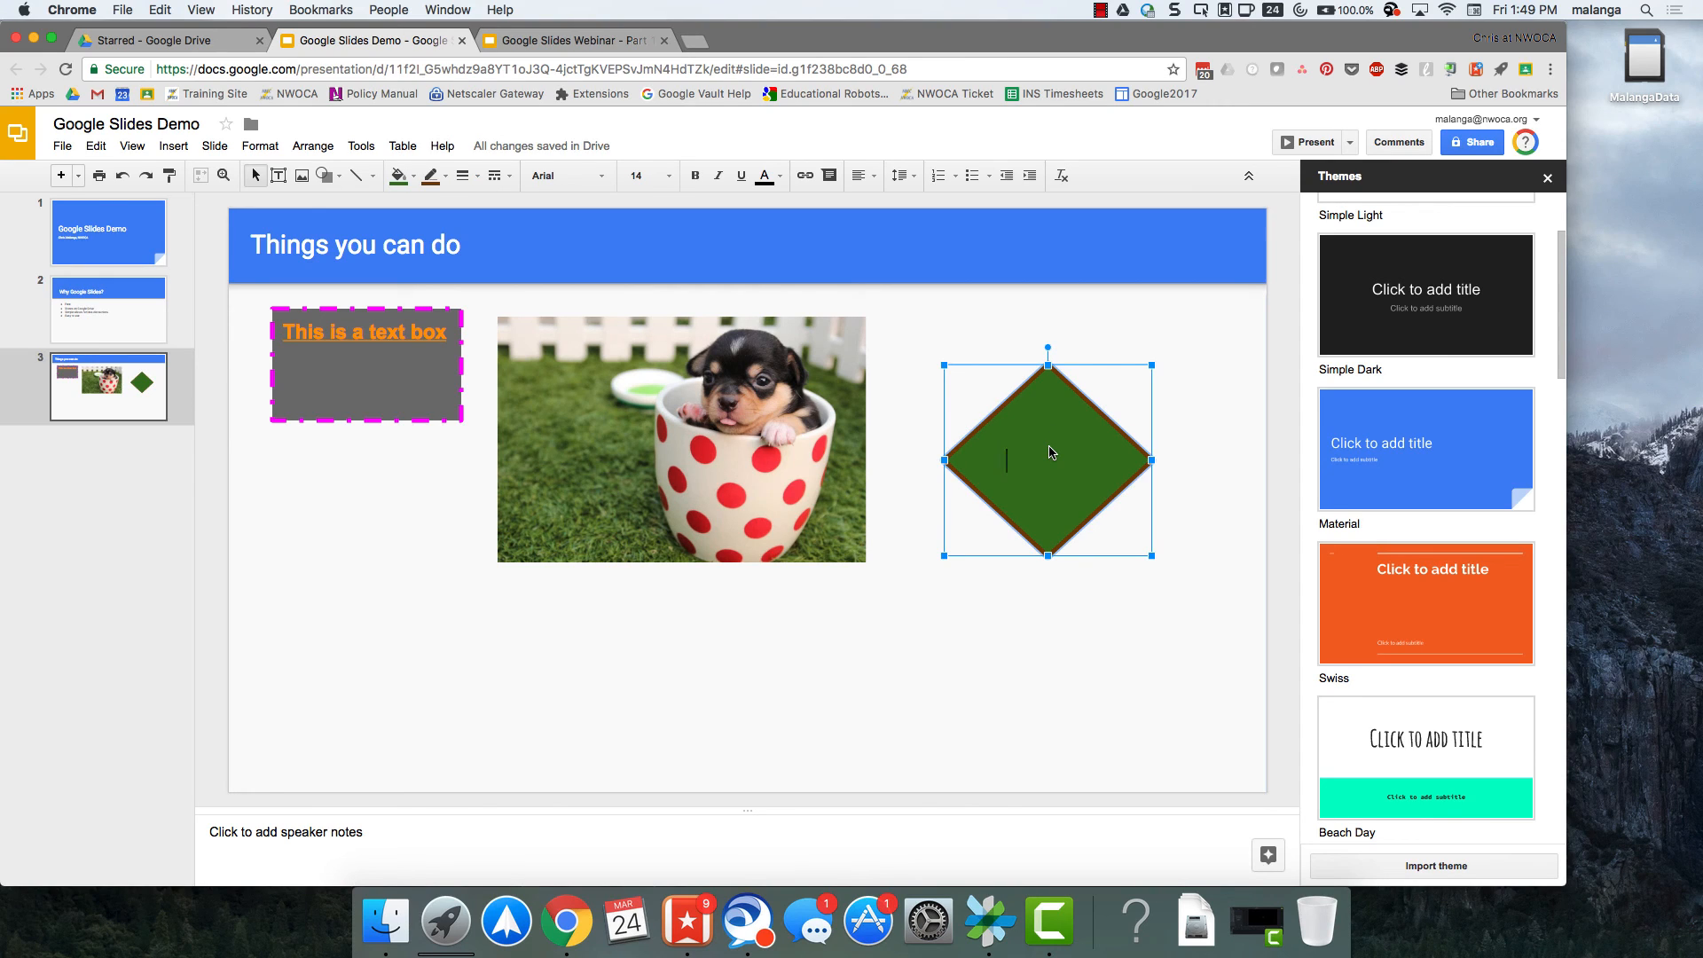
text(Looks like a b)
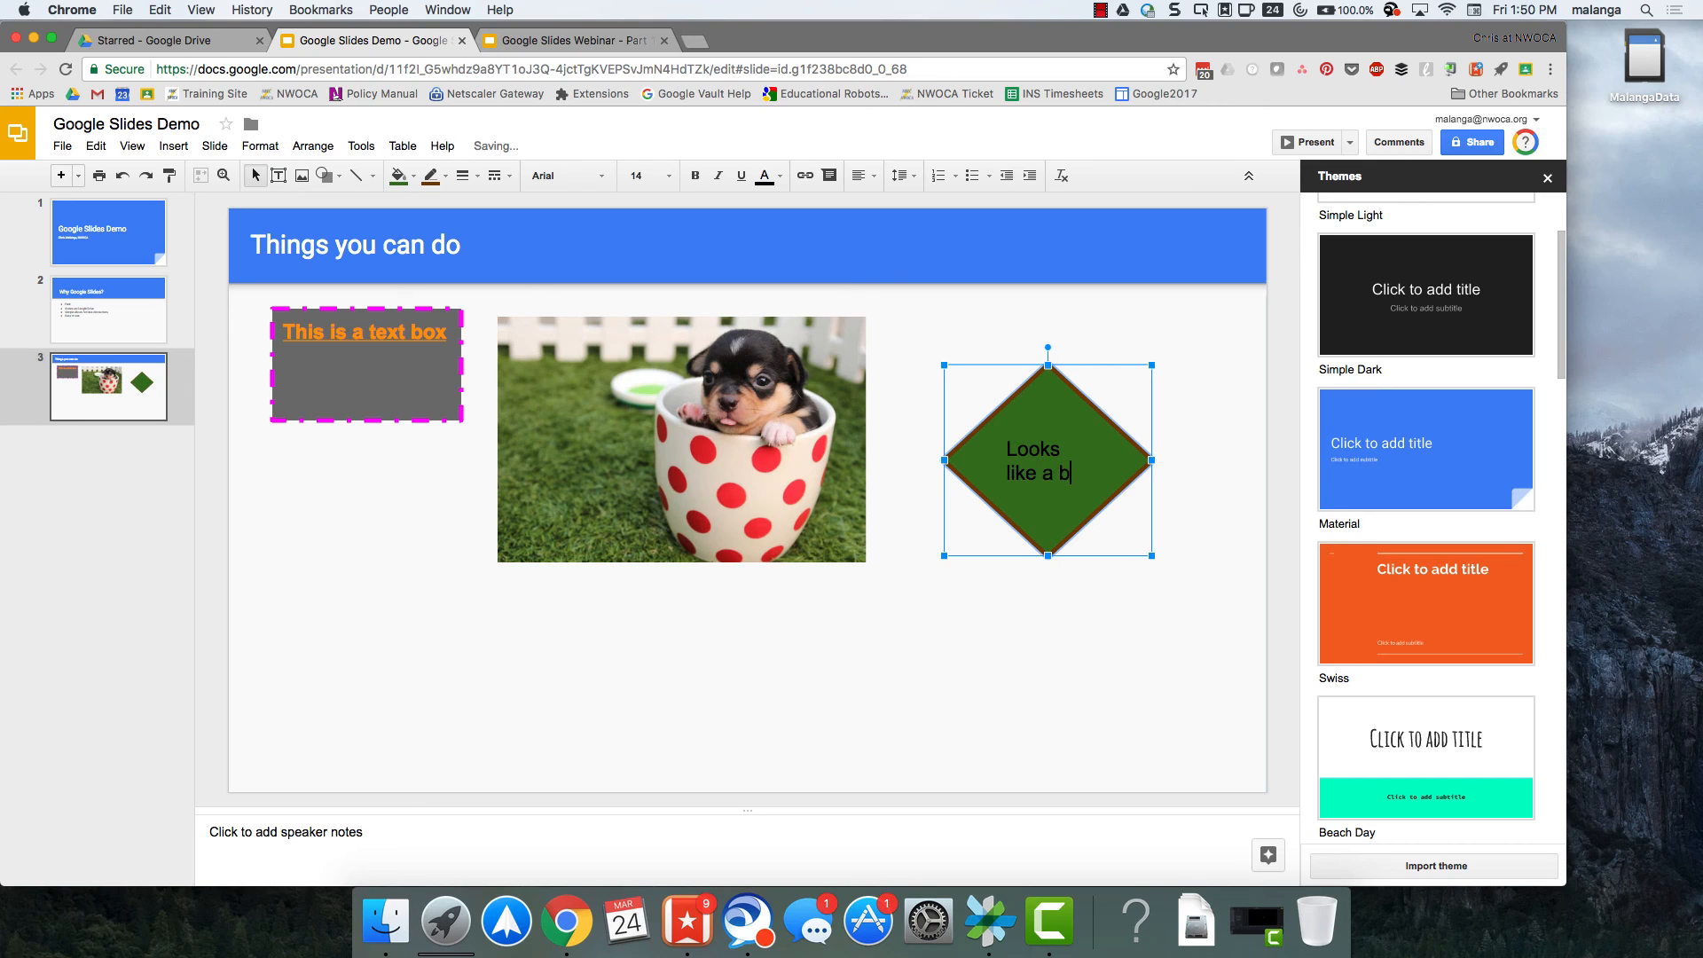
text(aseball field.)
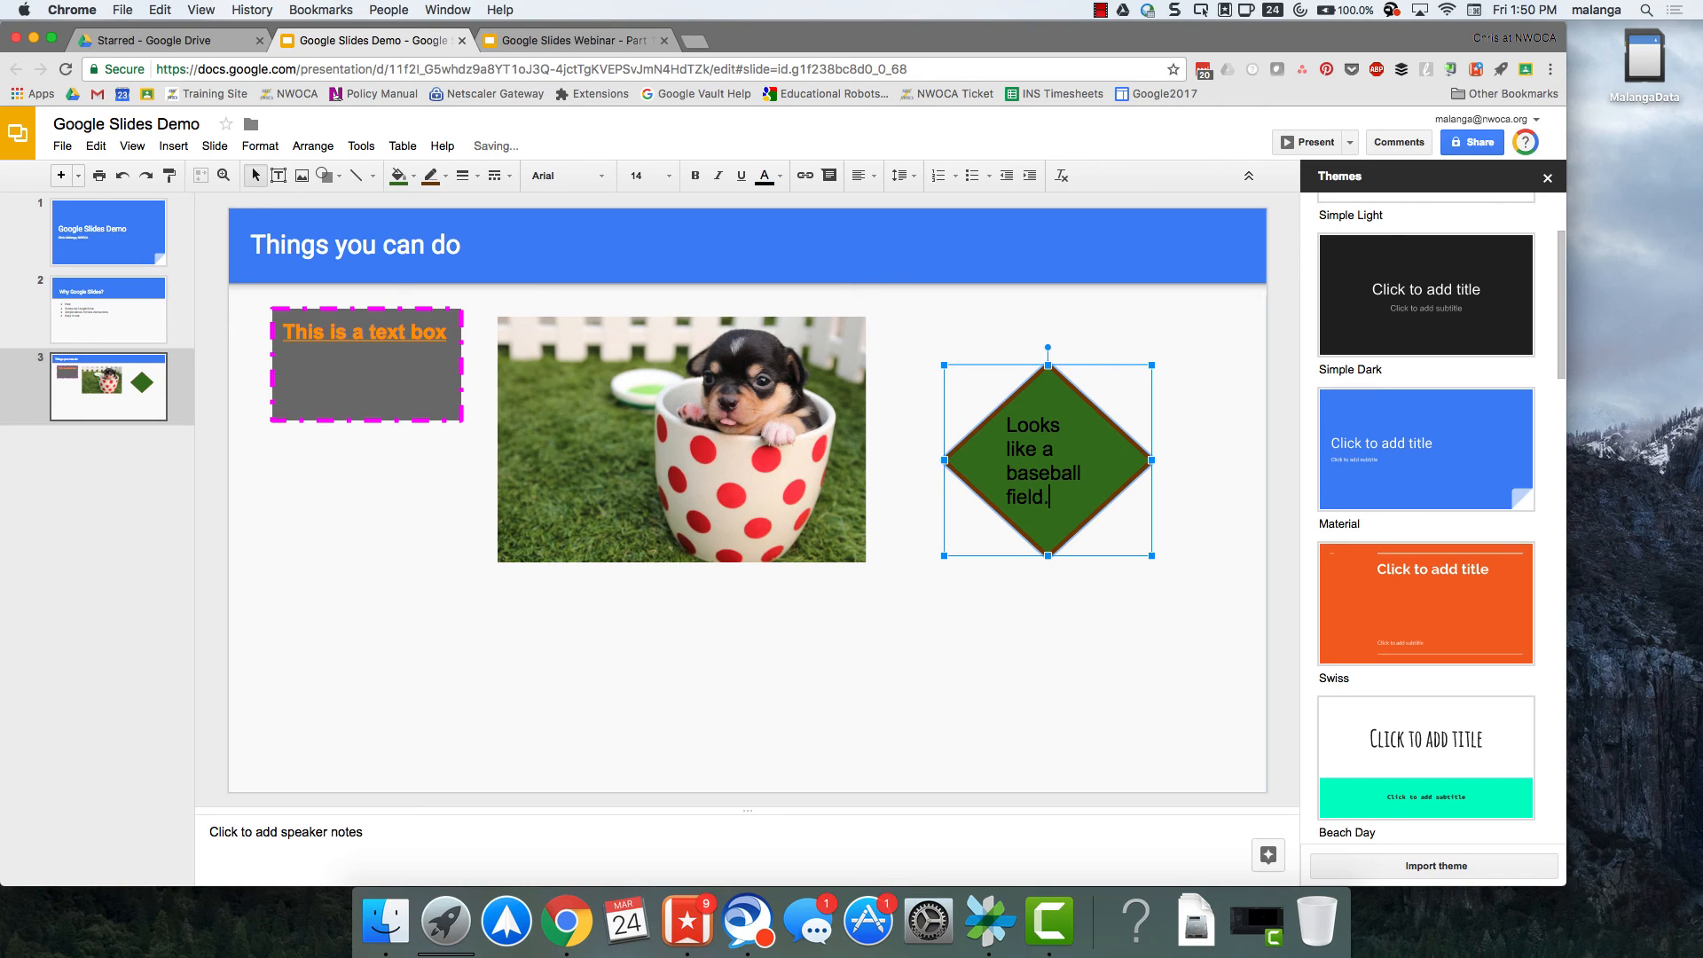
Add a title-only slide after the "Things you can do" slide and title it "Add video".
click(993, 598)
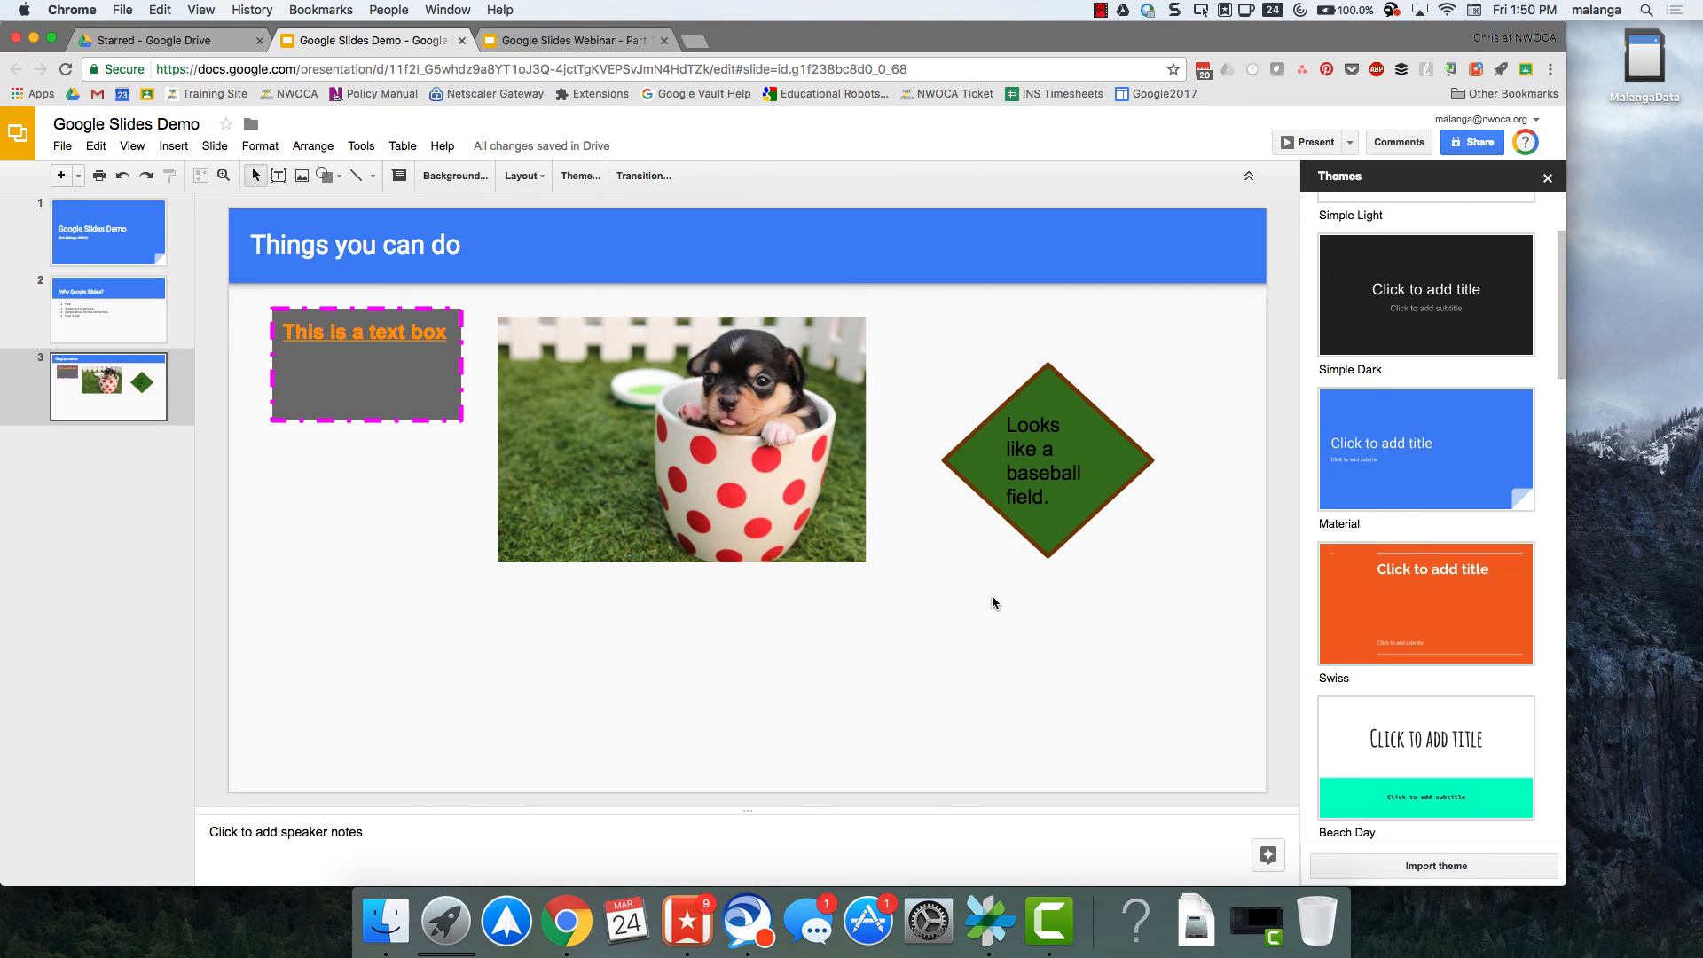
click(78, 176)
click(241, 346)
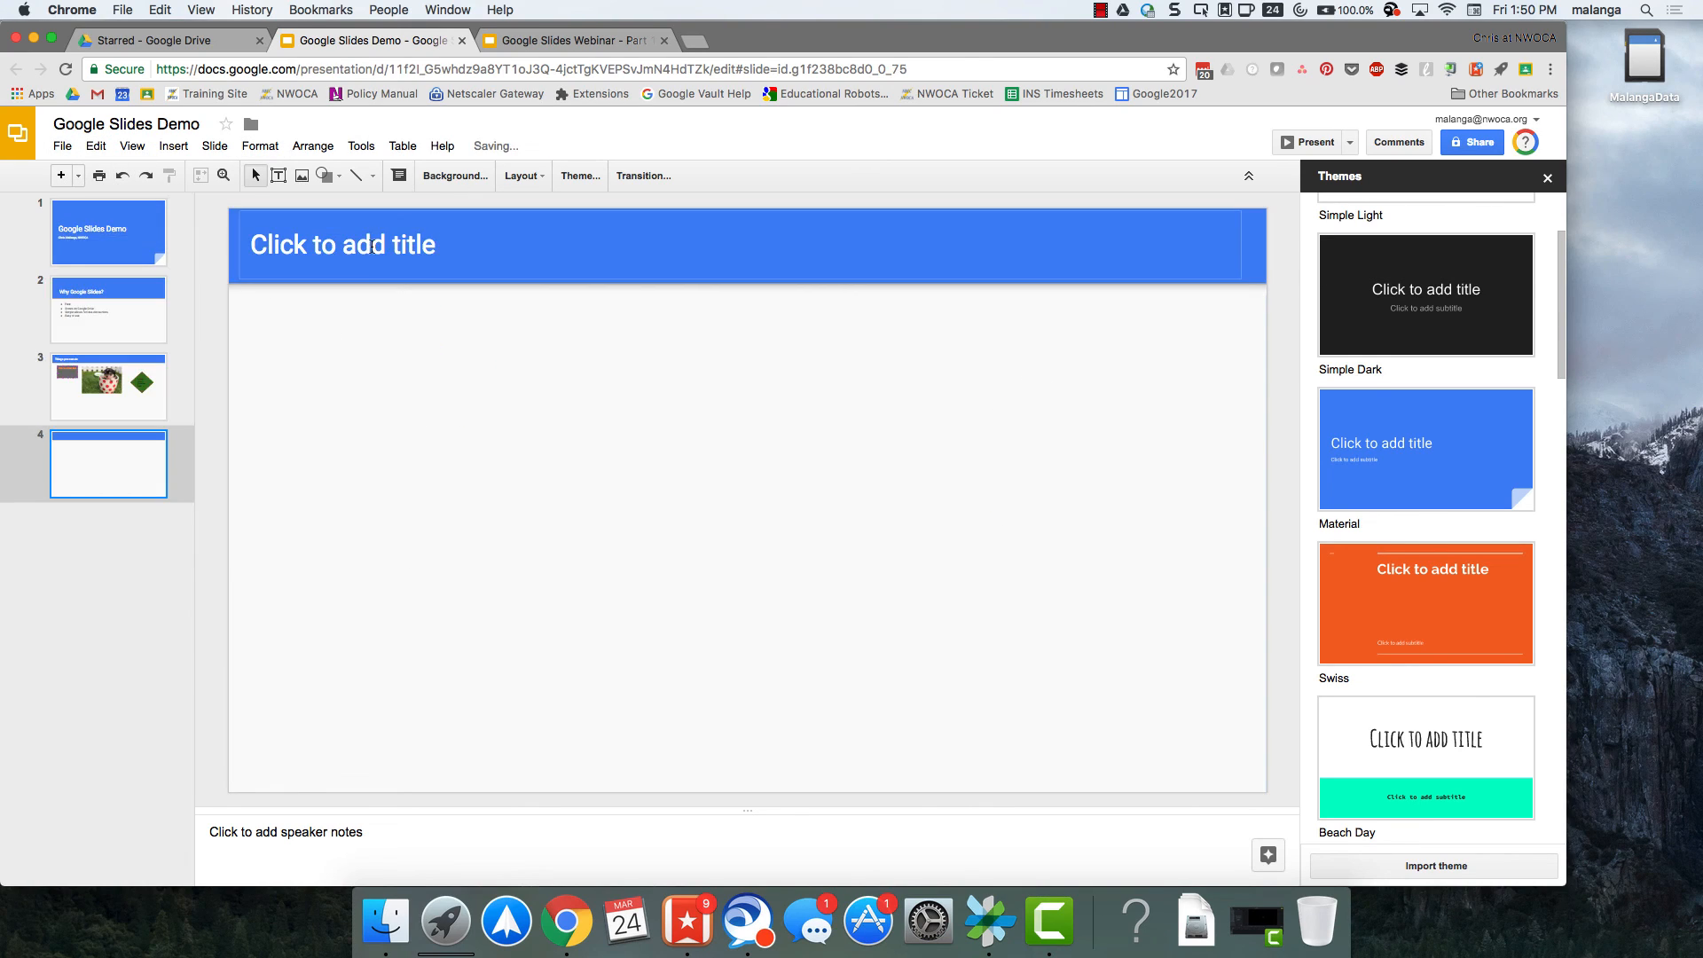
click(371, 241)
text(Add )
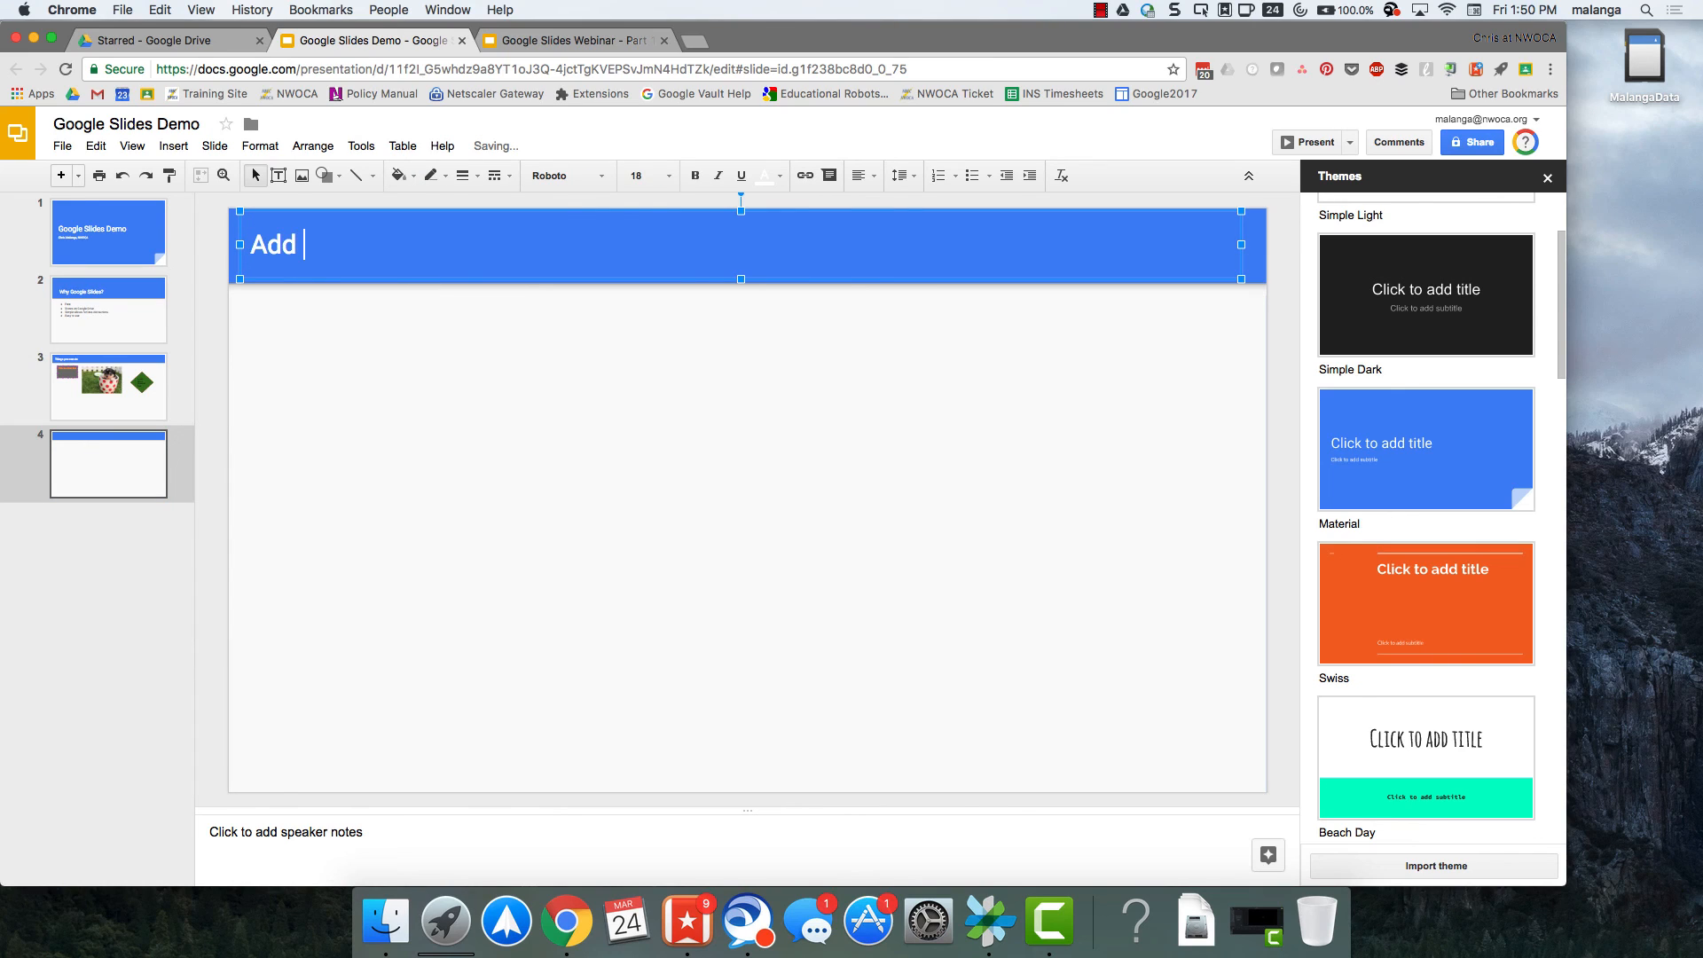
text(video)
click(296, 396)
Start inserting a video on the "Add video" slide and search YouTube for "simon sinek".
click(173, 145)
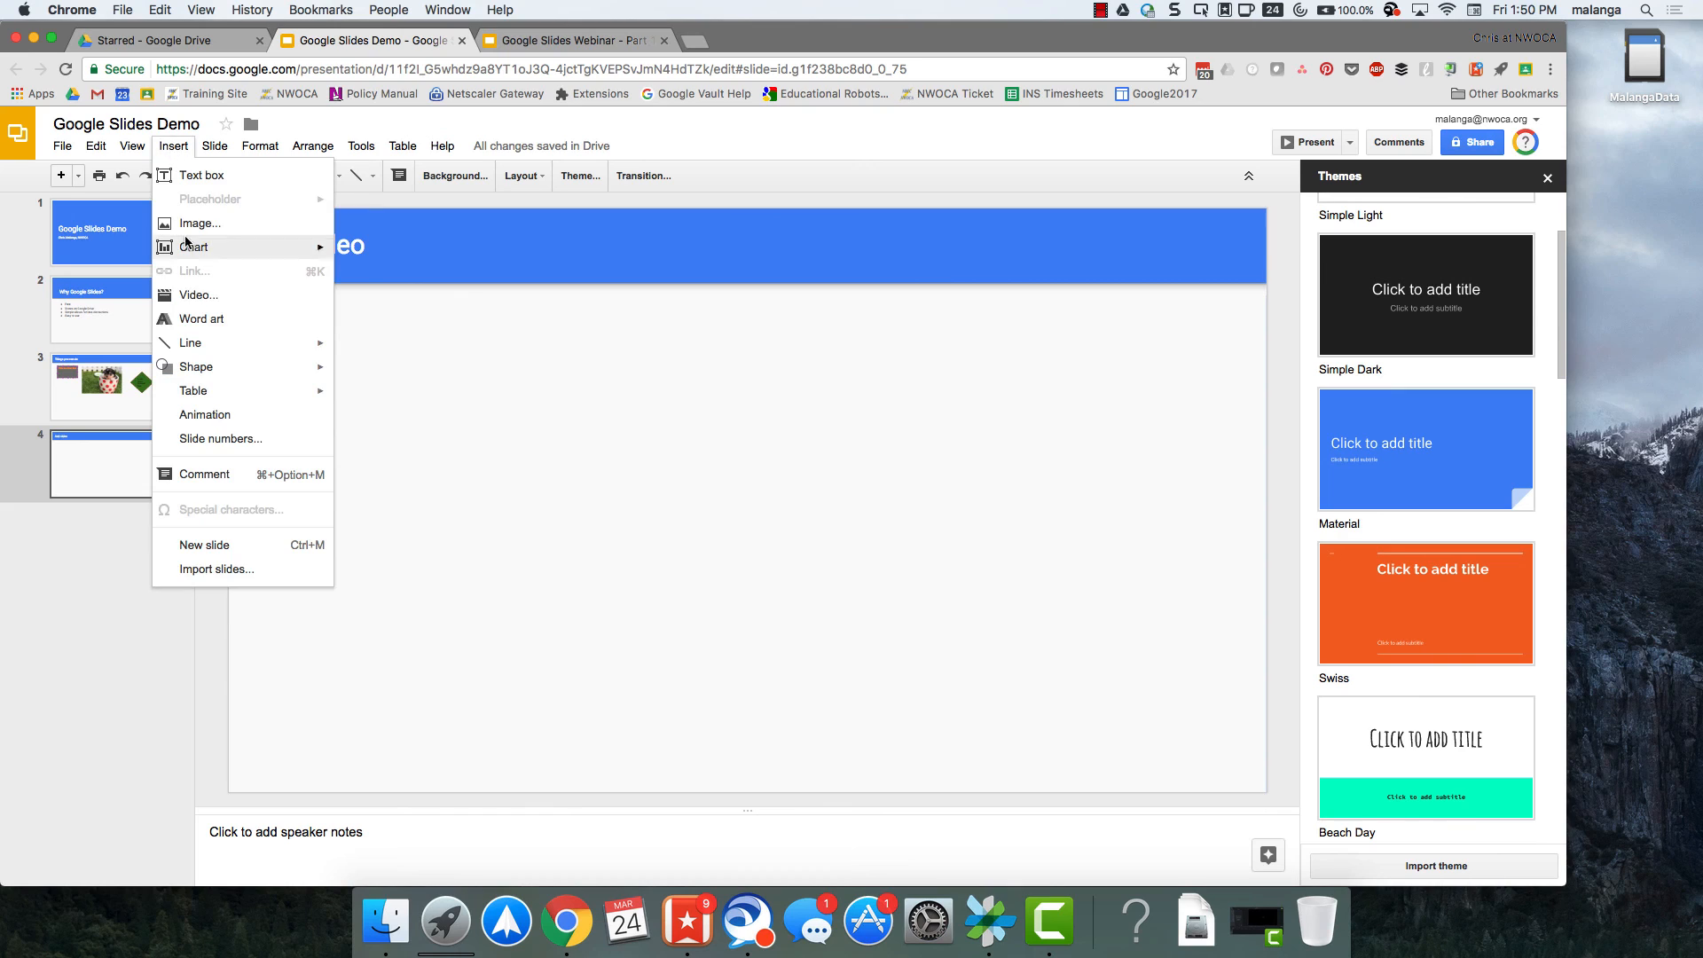
click(189, 298)
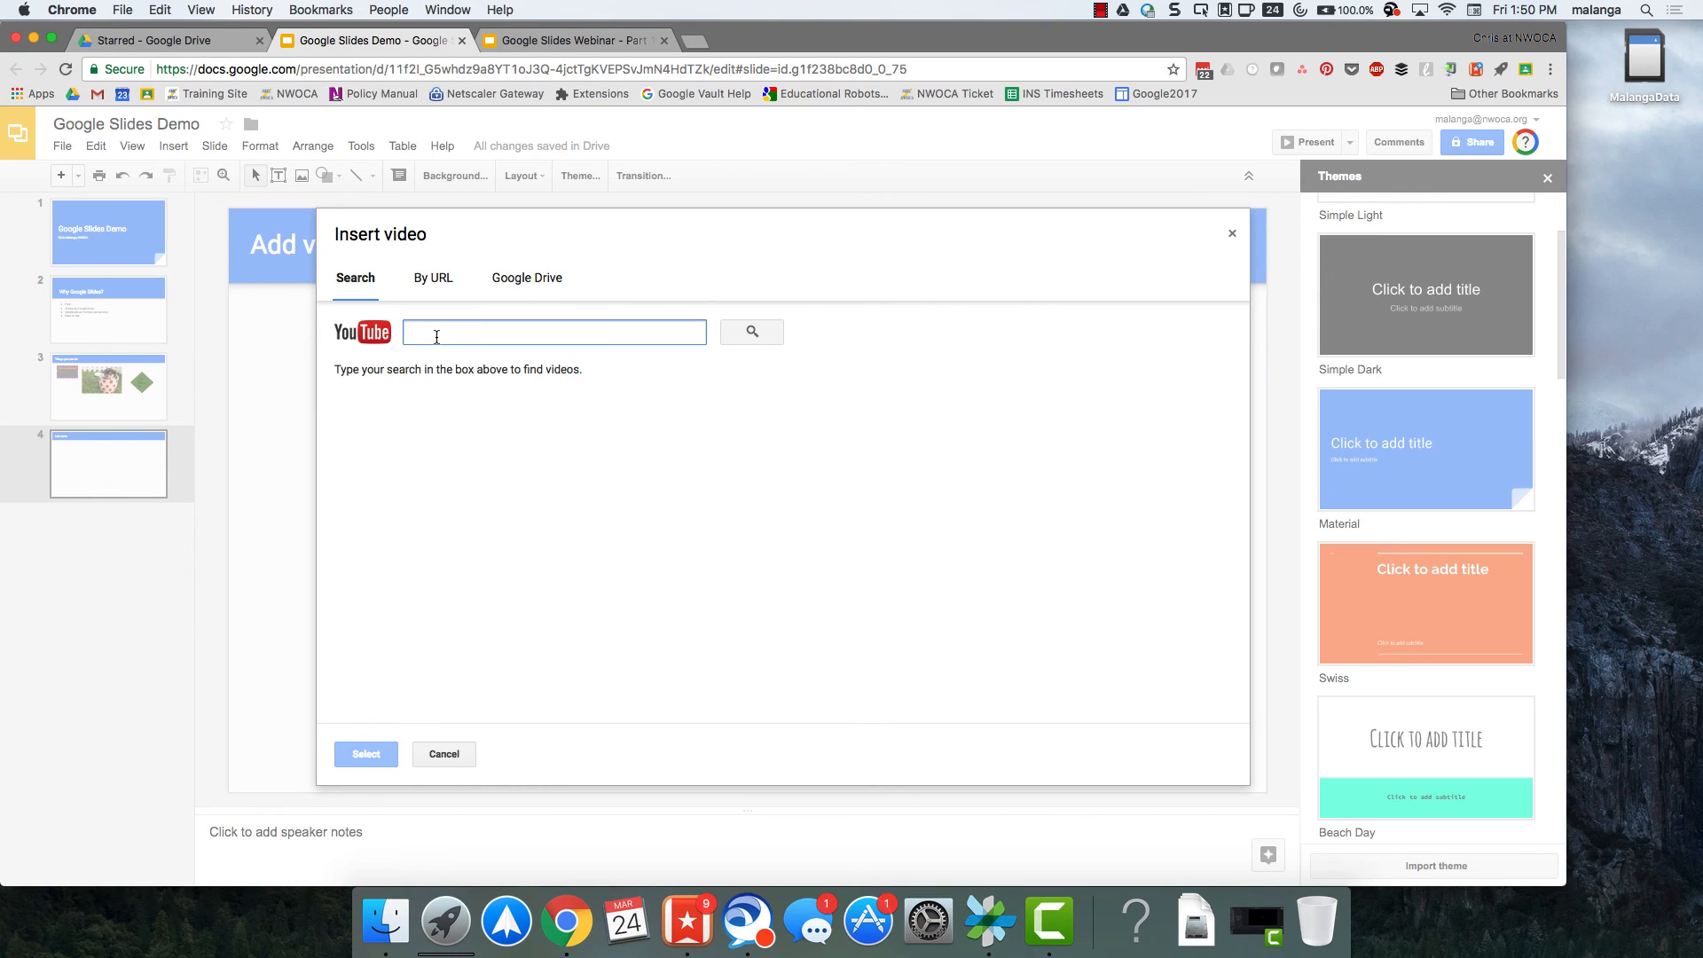
text(simon sinek)
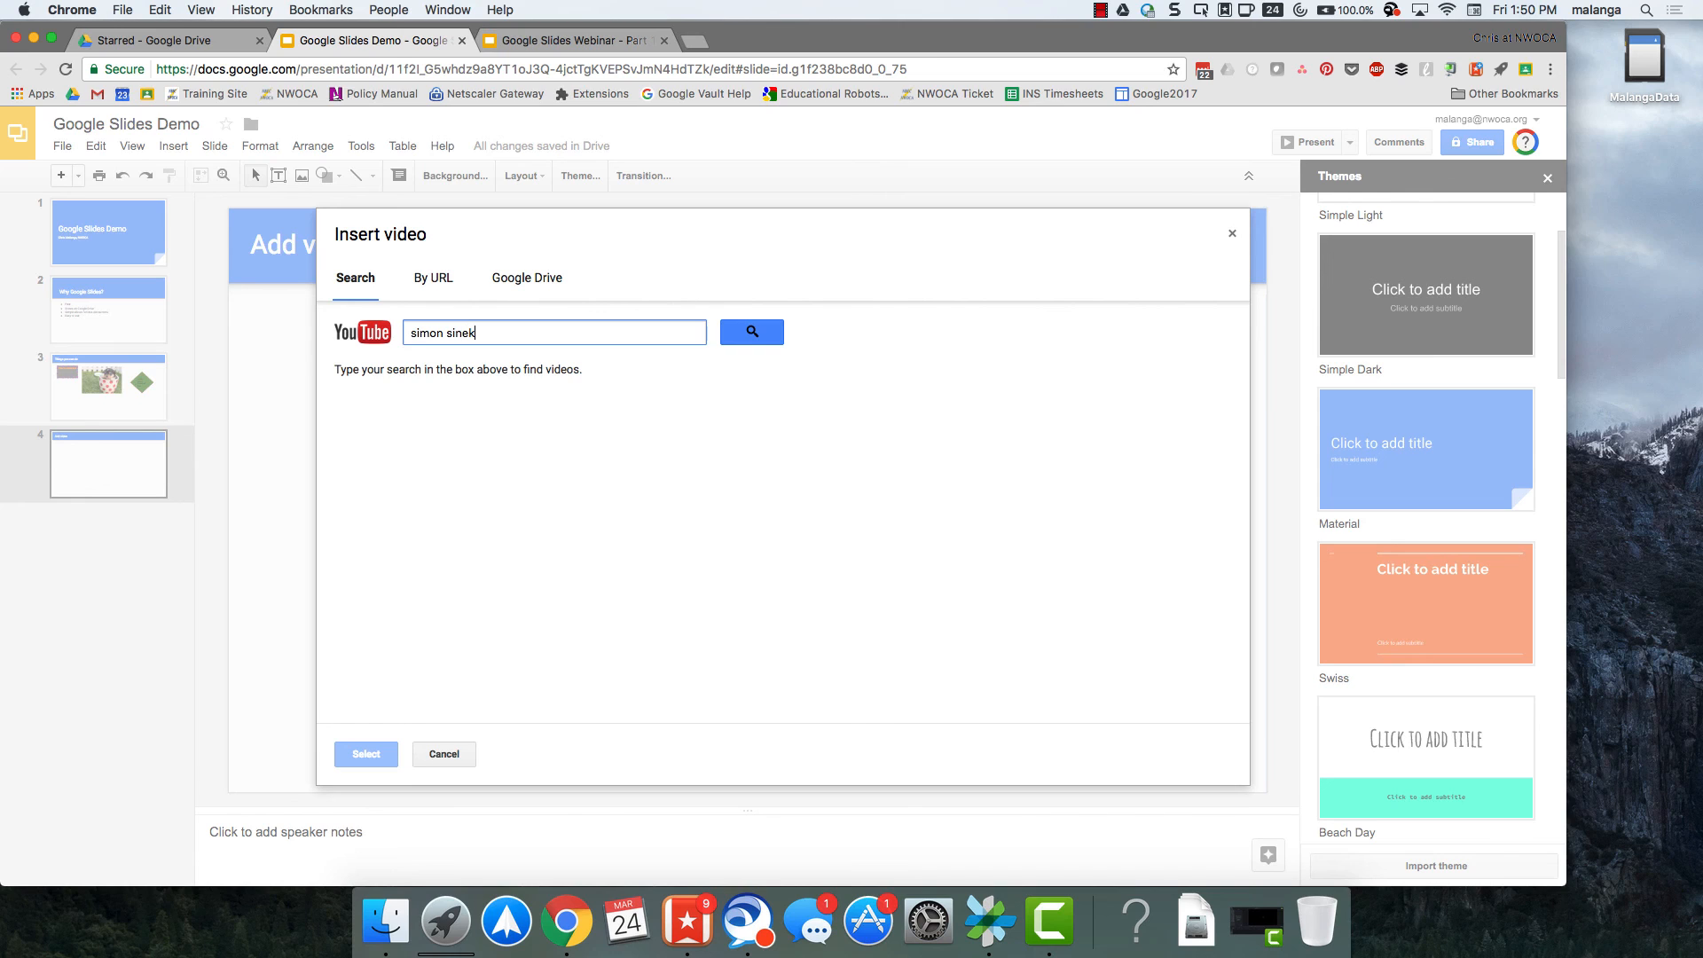
key(Return)
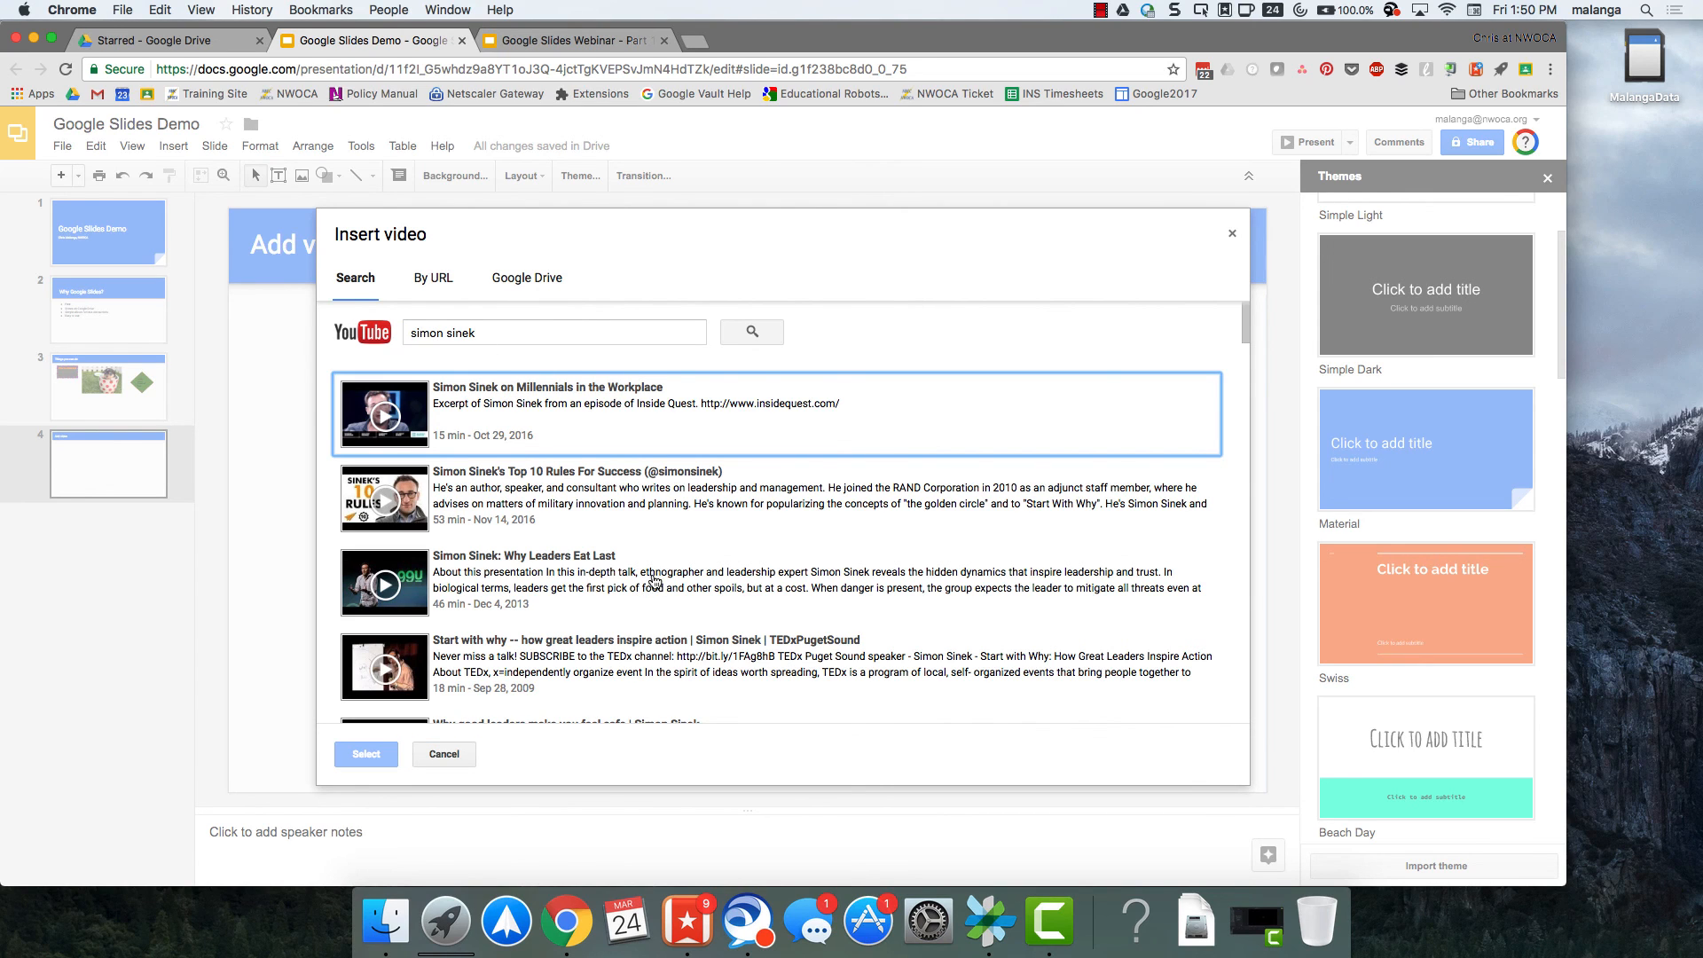
Insert the "Start with WHY - Simon Sinek In Vegas" video and shrink it toward its upper-left corner to about three quarters of its size.
scroll(624, 550, down, 2)
scroll(623, 549, down, 5)
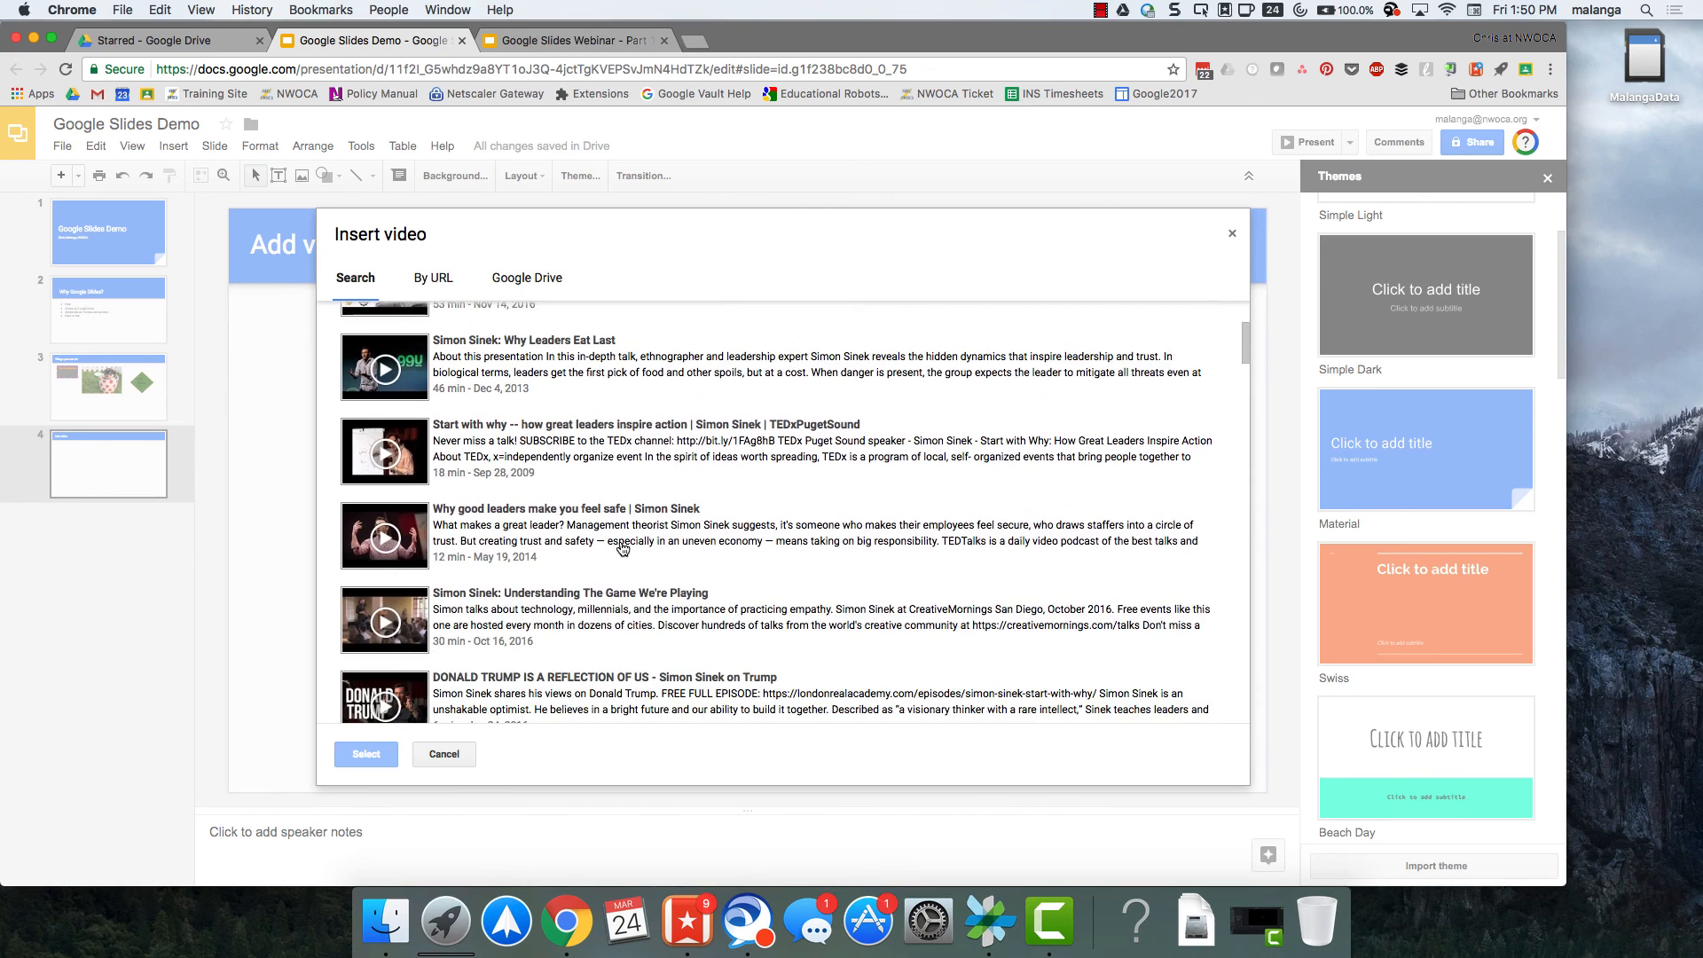
scroll(623, 549, down, 5)
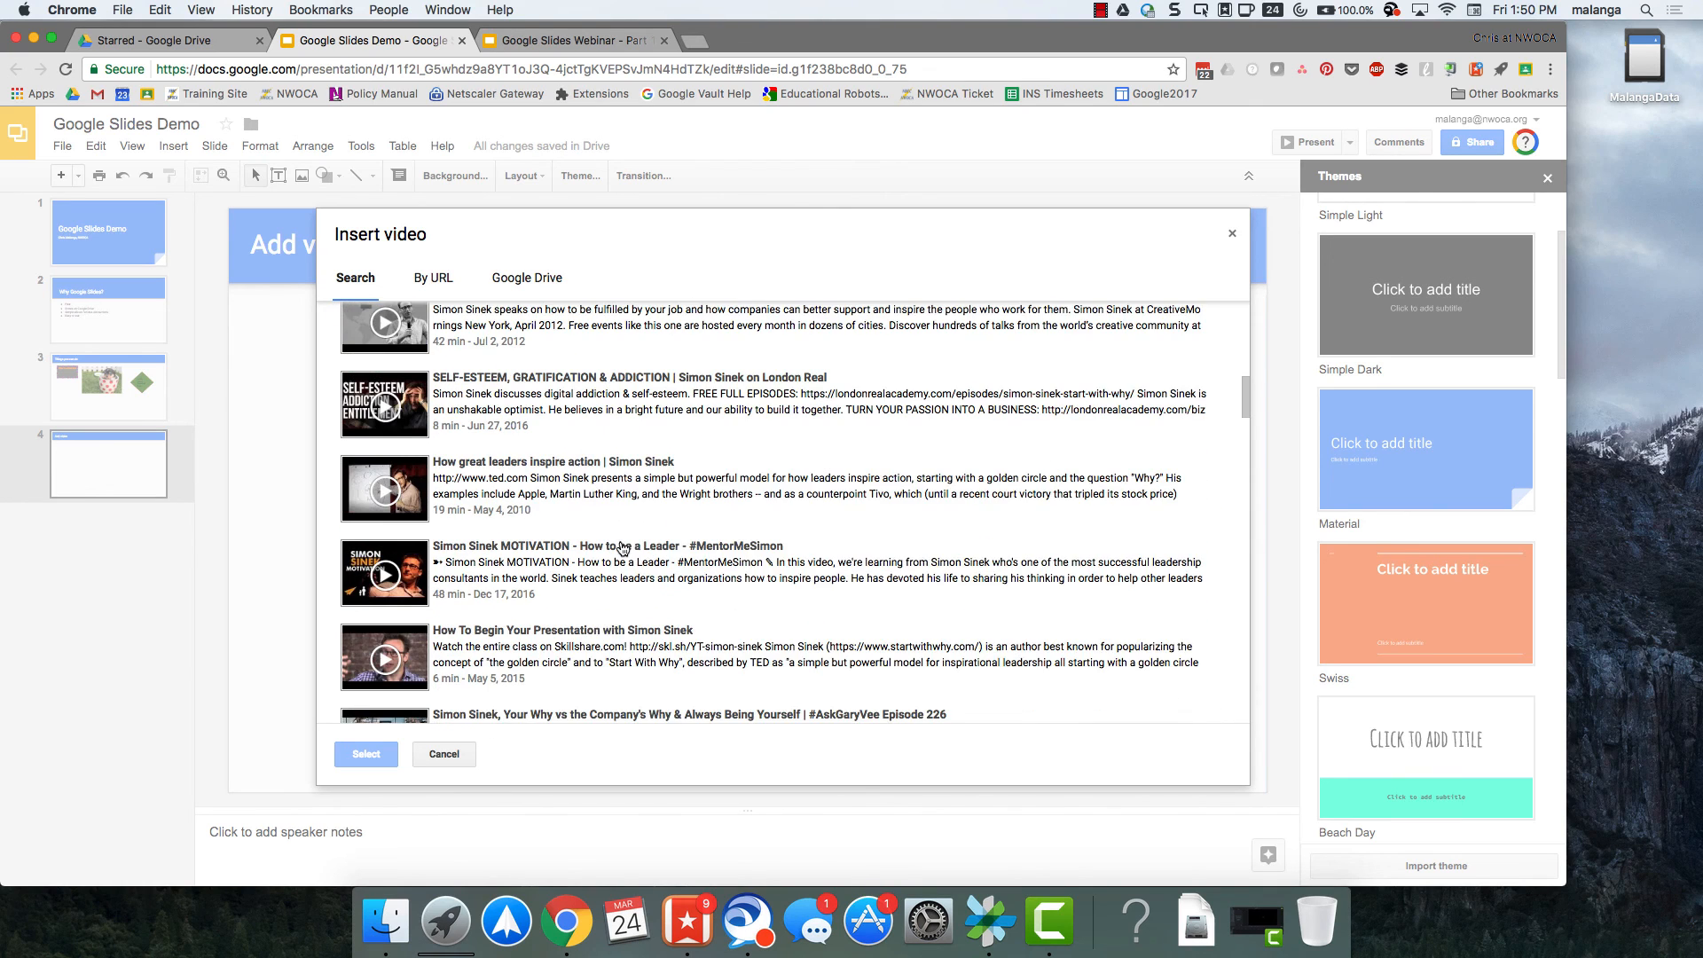
scroll(624, 549, down, 3)
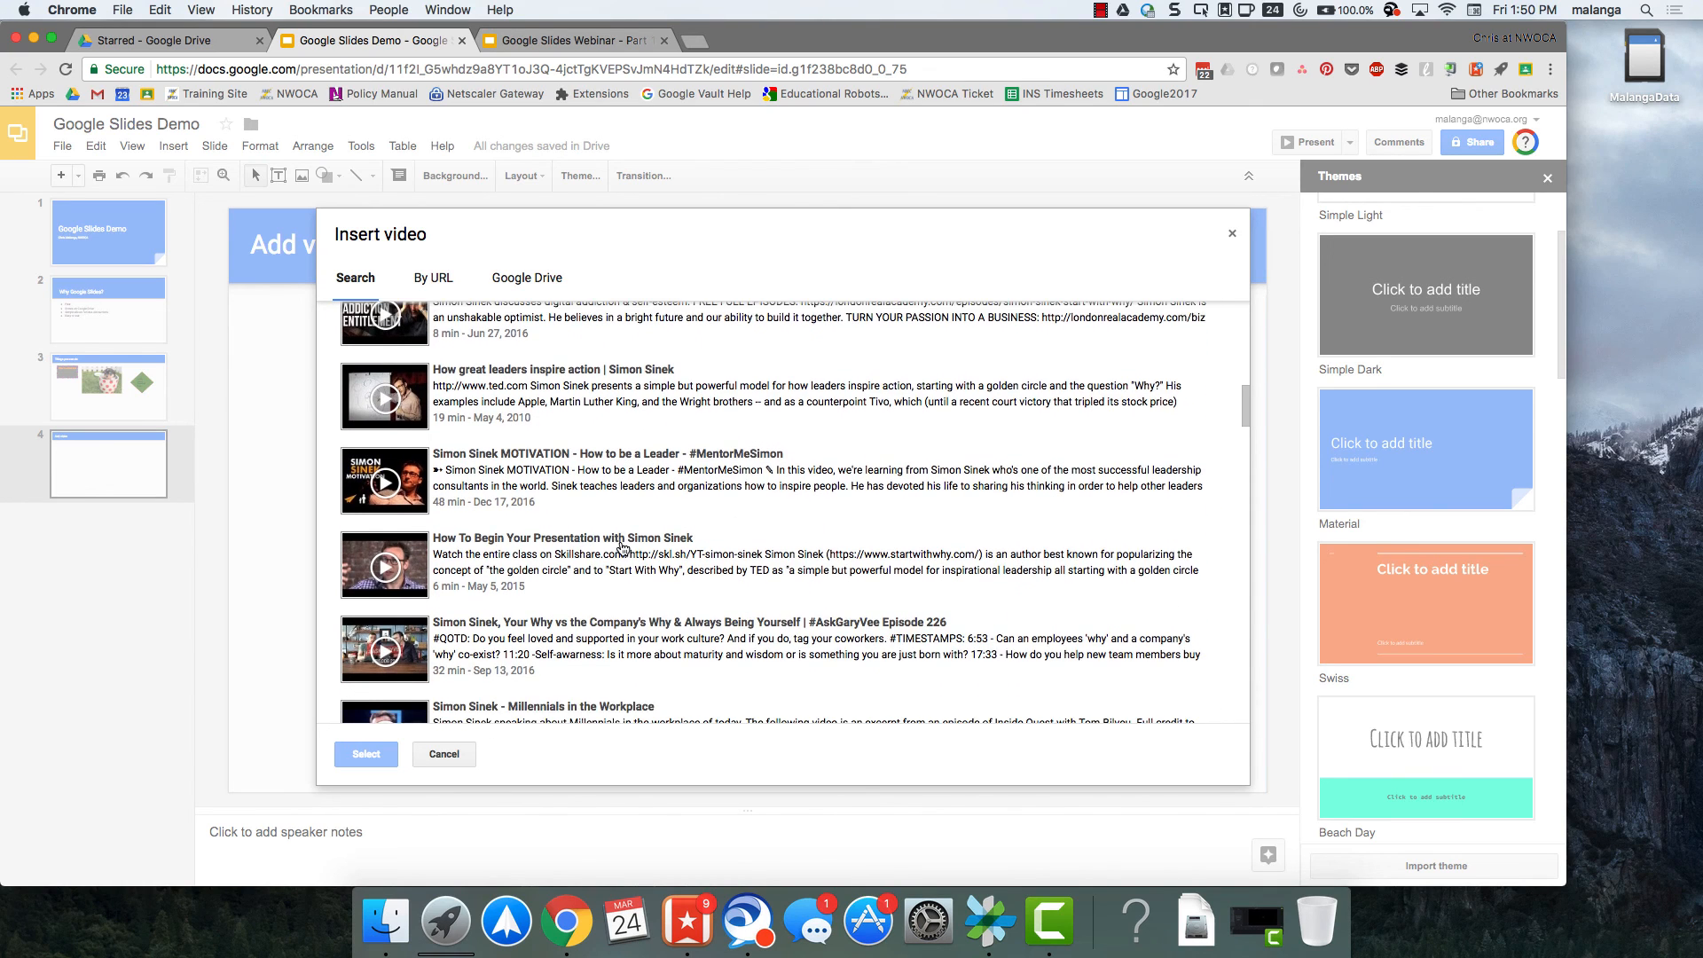
scroll(624, 549, down, 5)
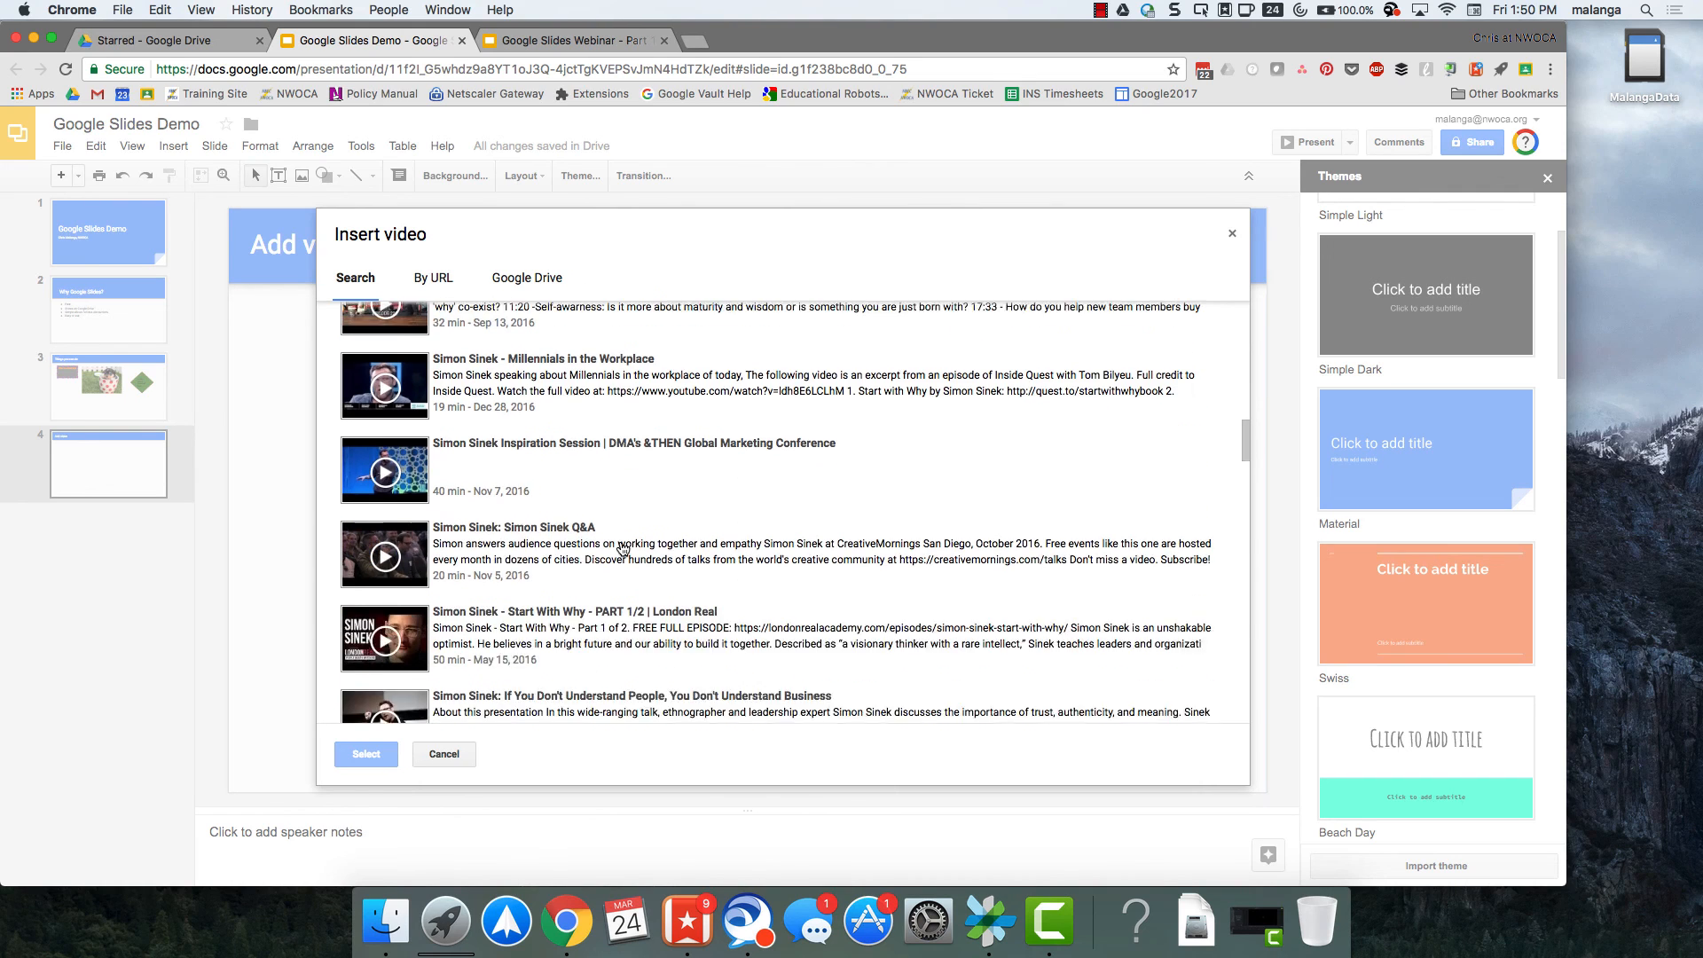
scroll(624, 549, down, 1)
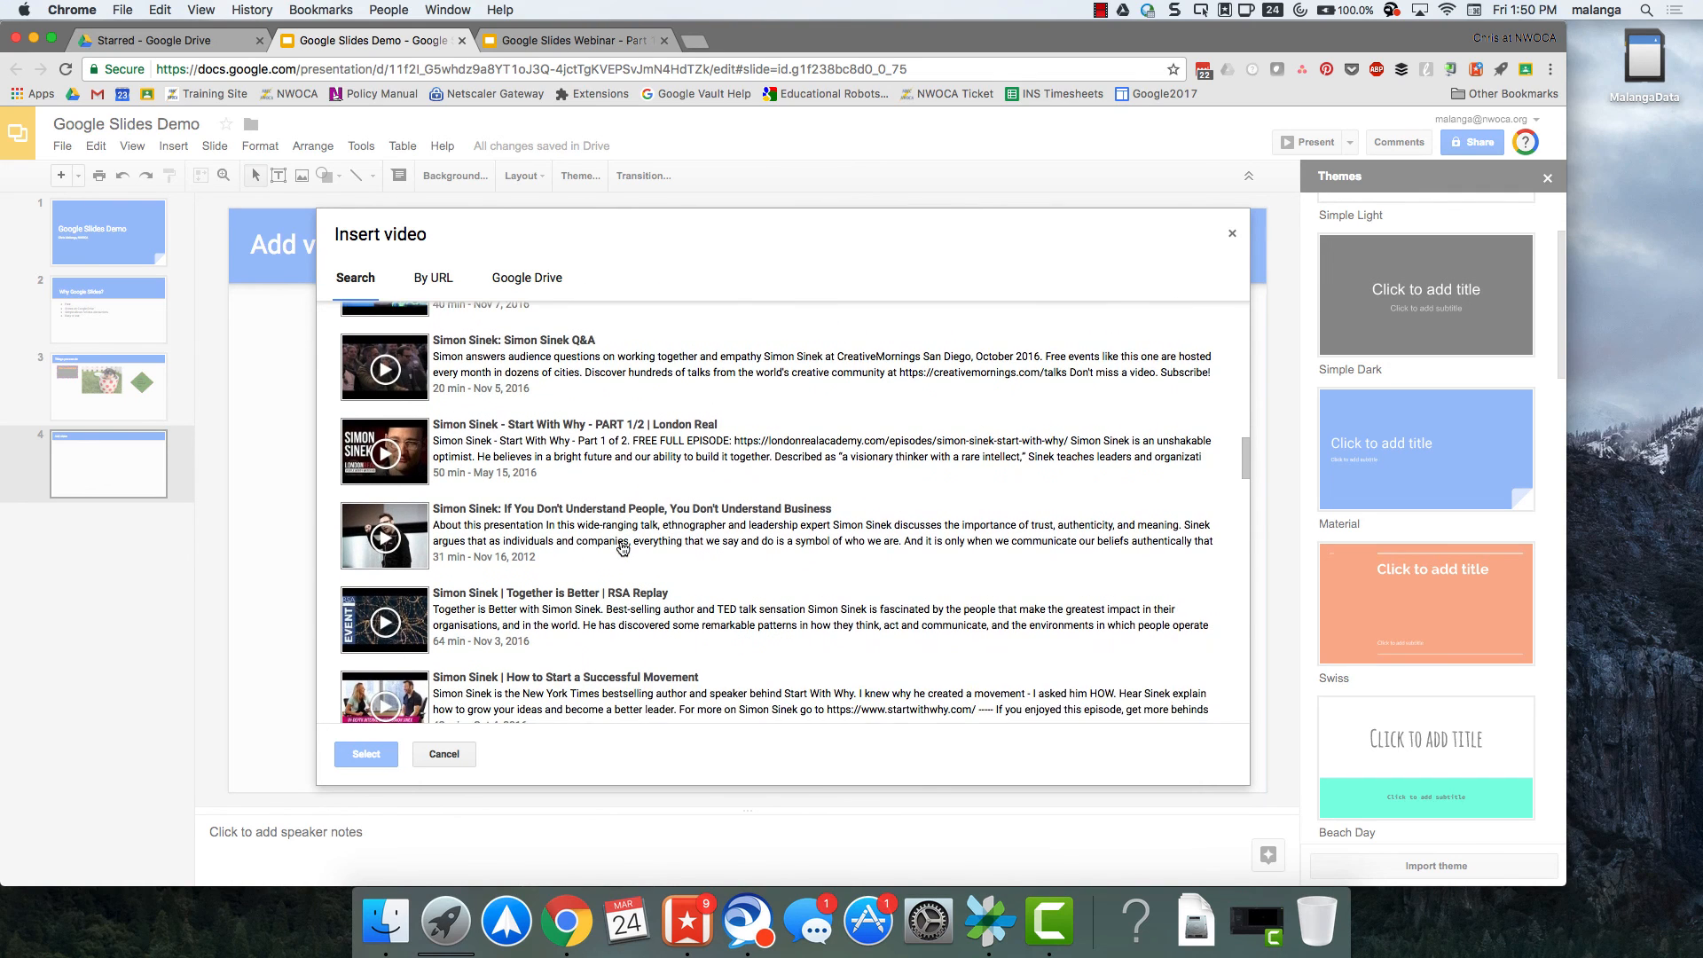
scroll(524, 497, down, 1)
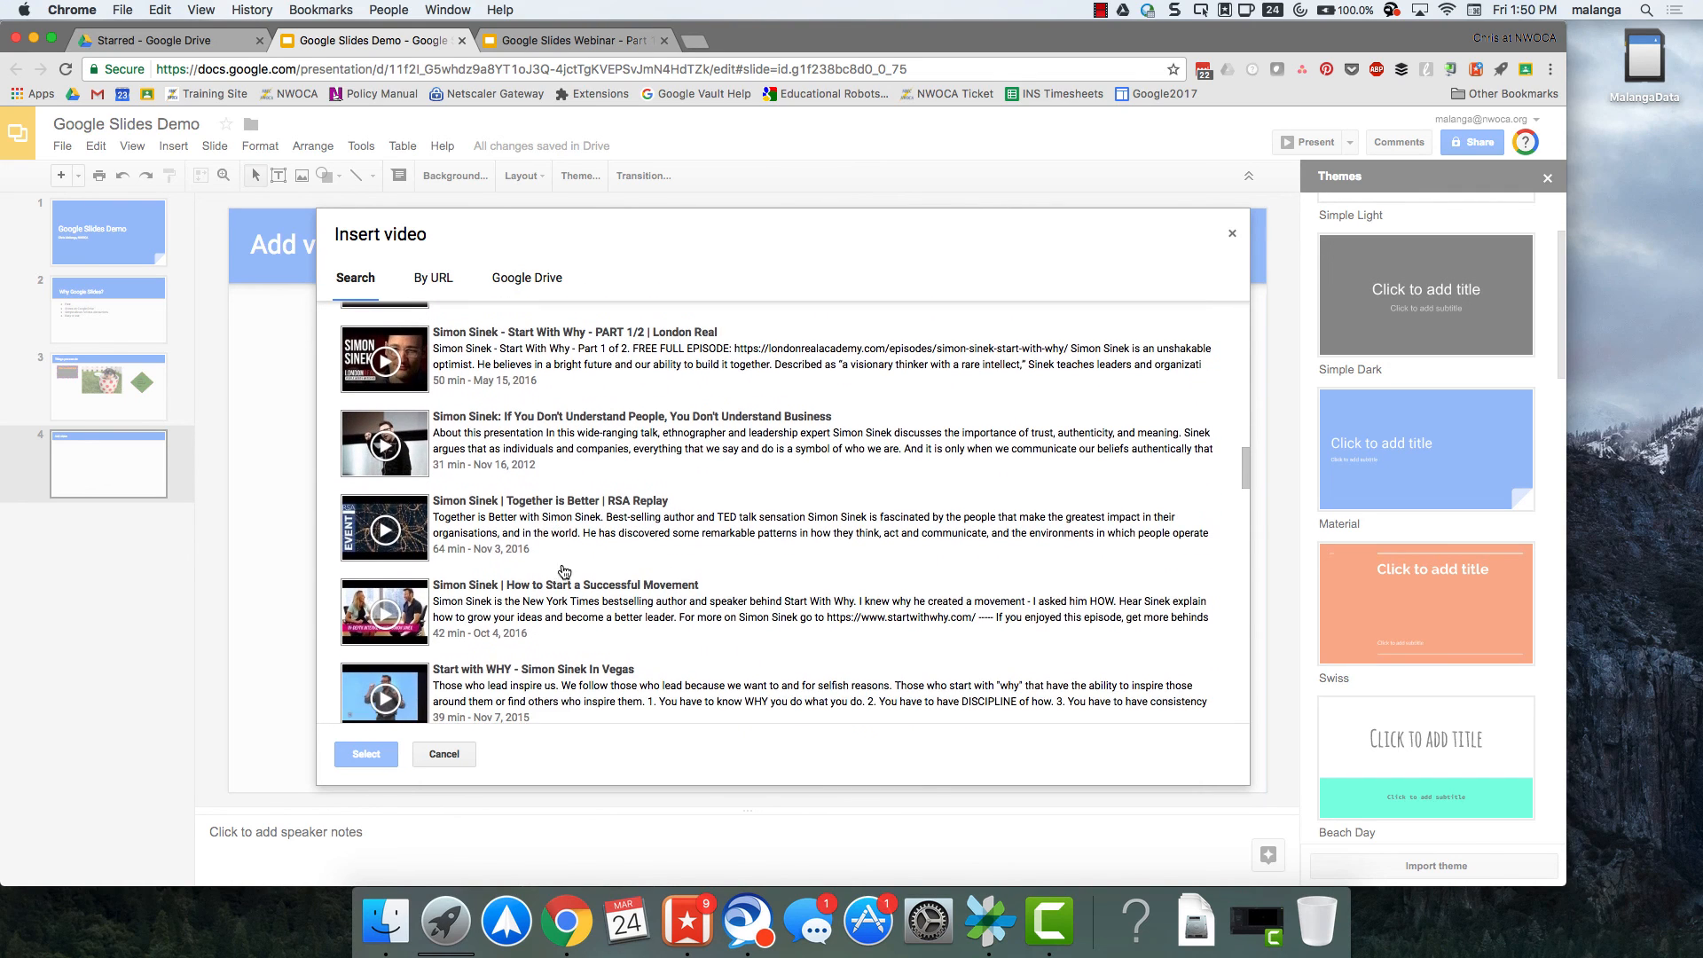
click(552, 680)
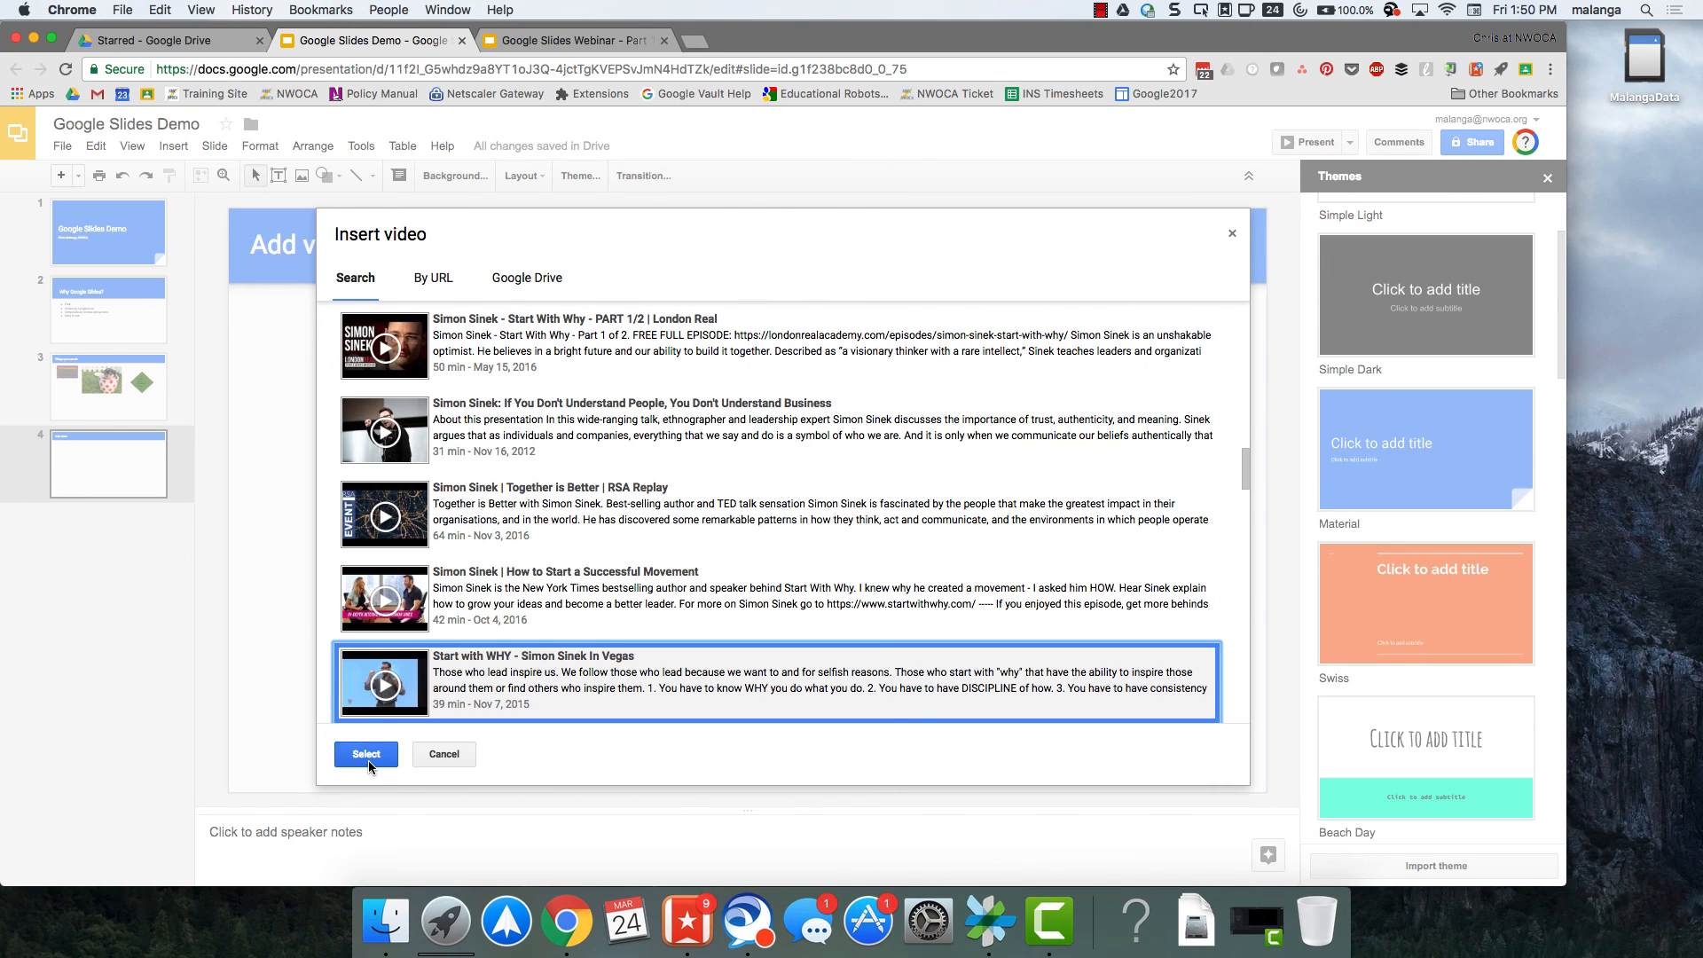
click(368, 756)
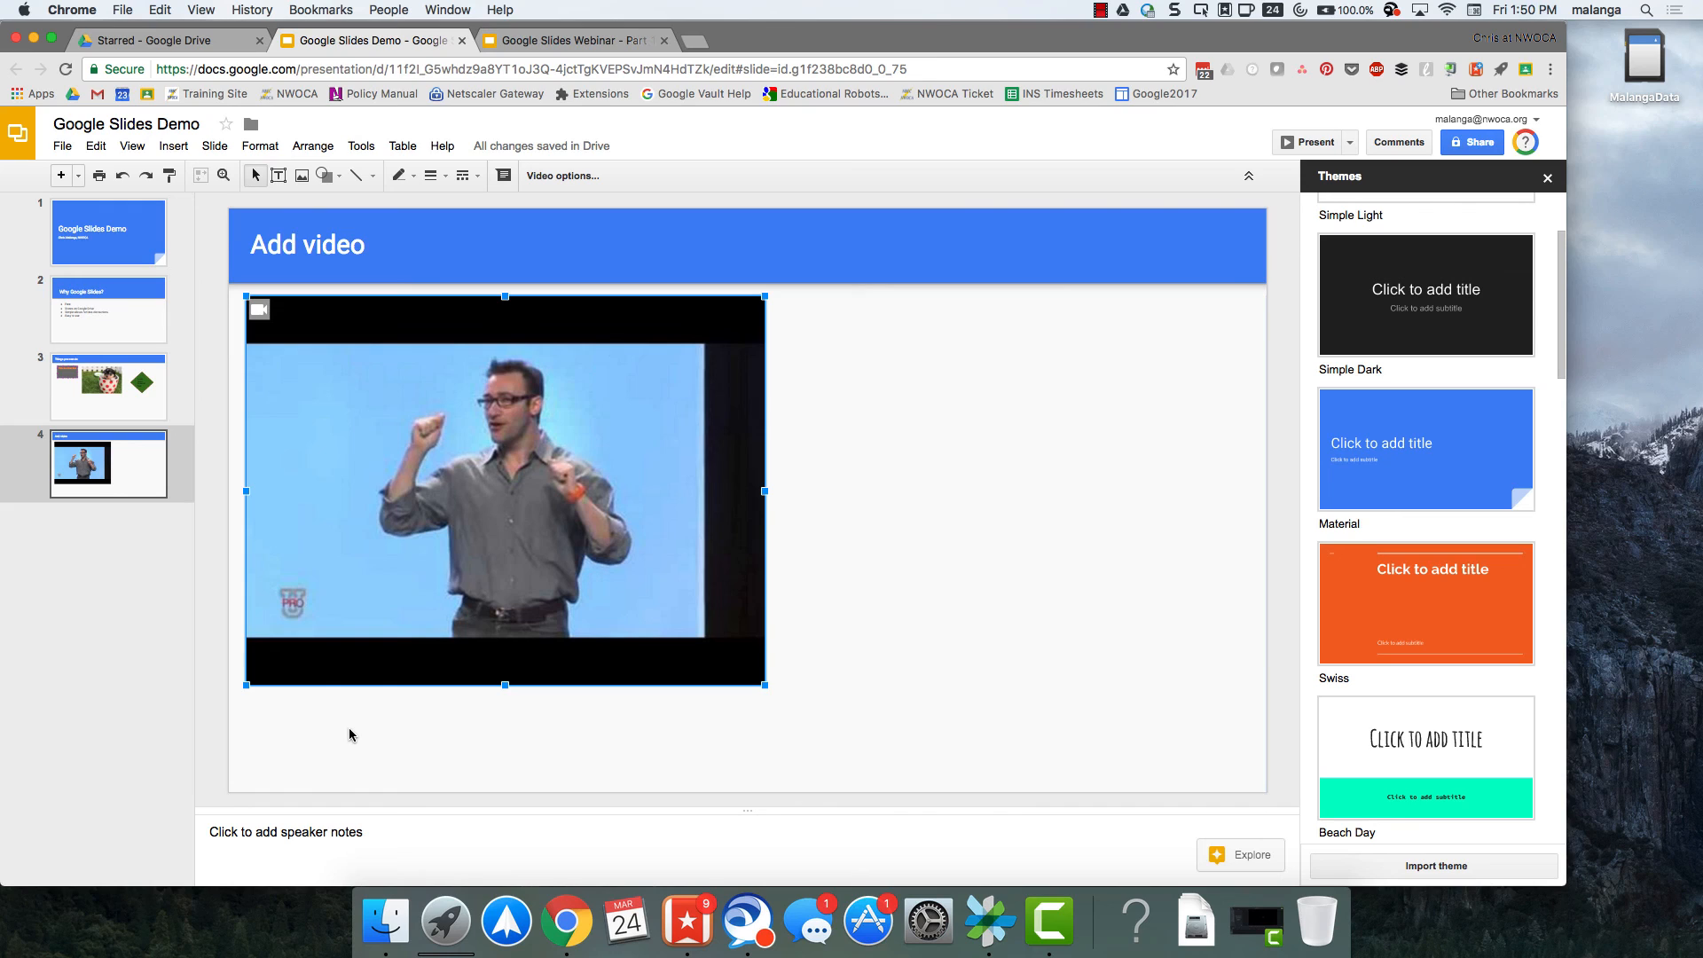
drag(766, 686, 640, 591)
click(796, 705)
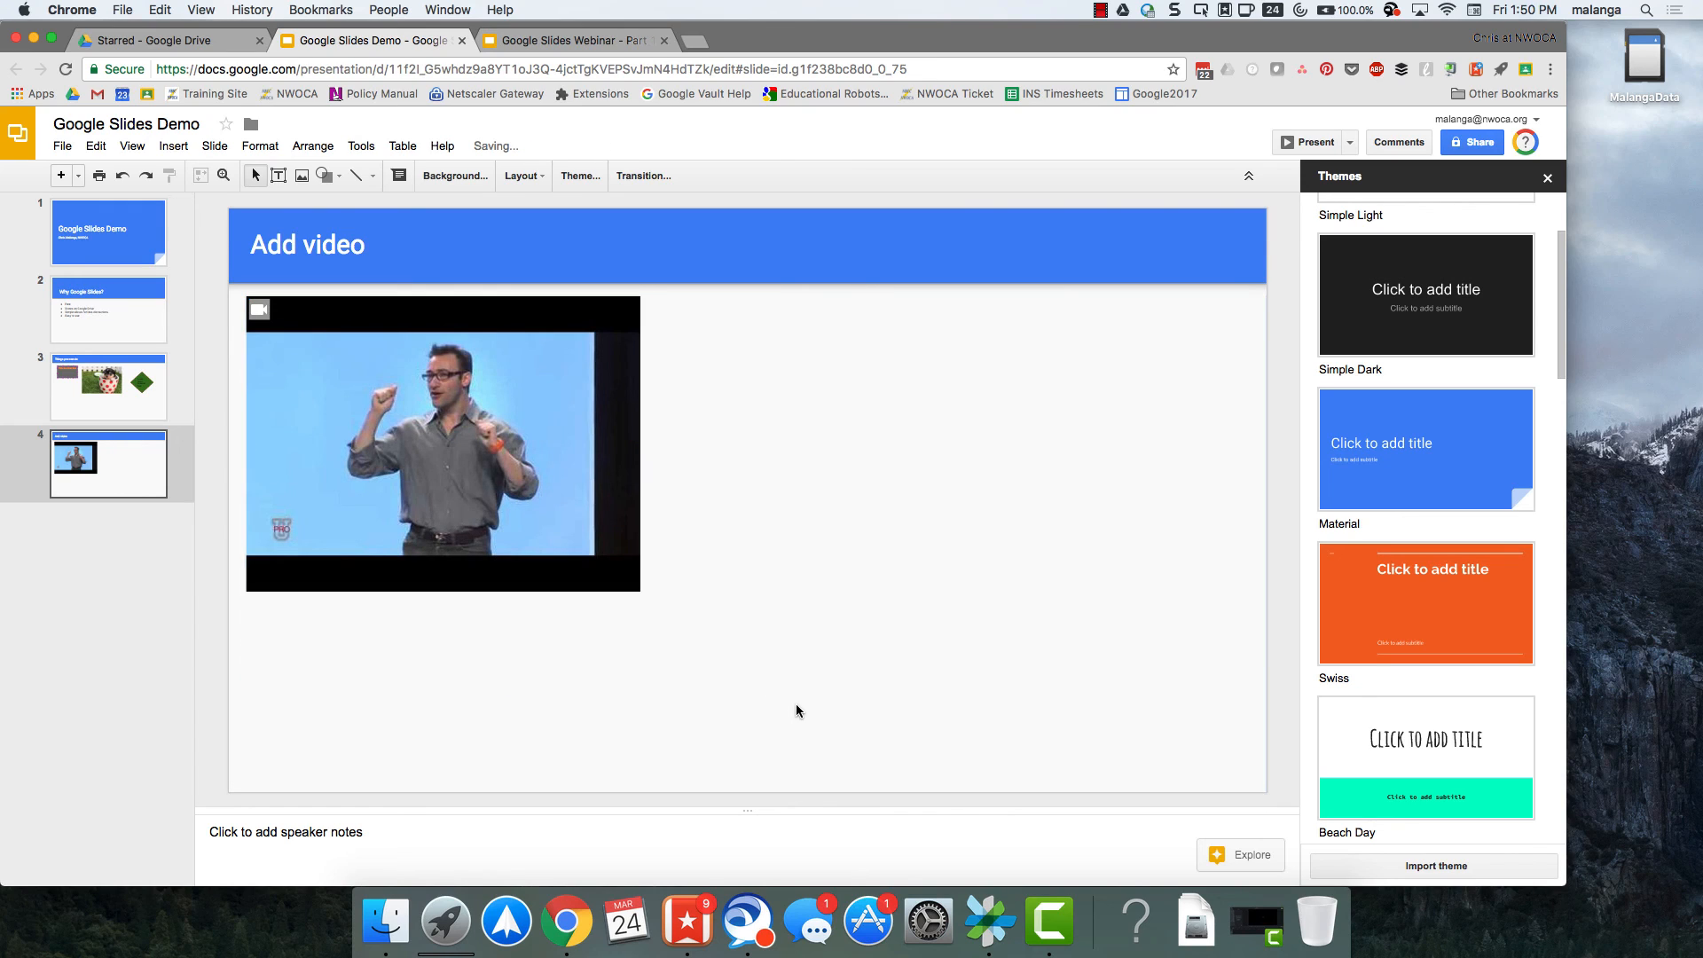
Insert "LEGO WeDo 2.0 Max and Mia Introduction.mp4" from Google Drive and shrink it toward its lower-right corner to about four fifths of its size.
click(174, 148)
click(211, 302)
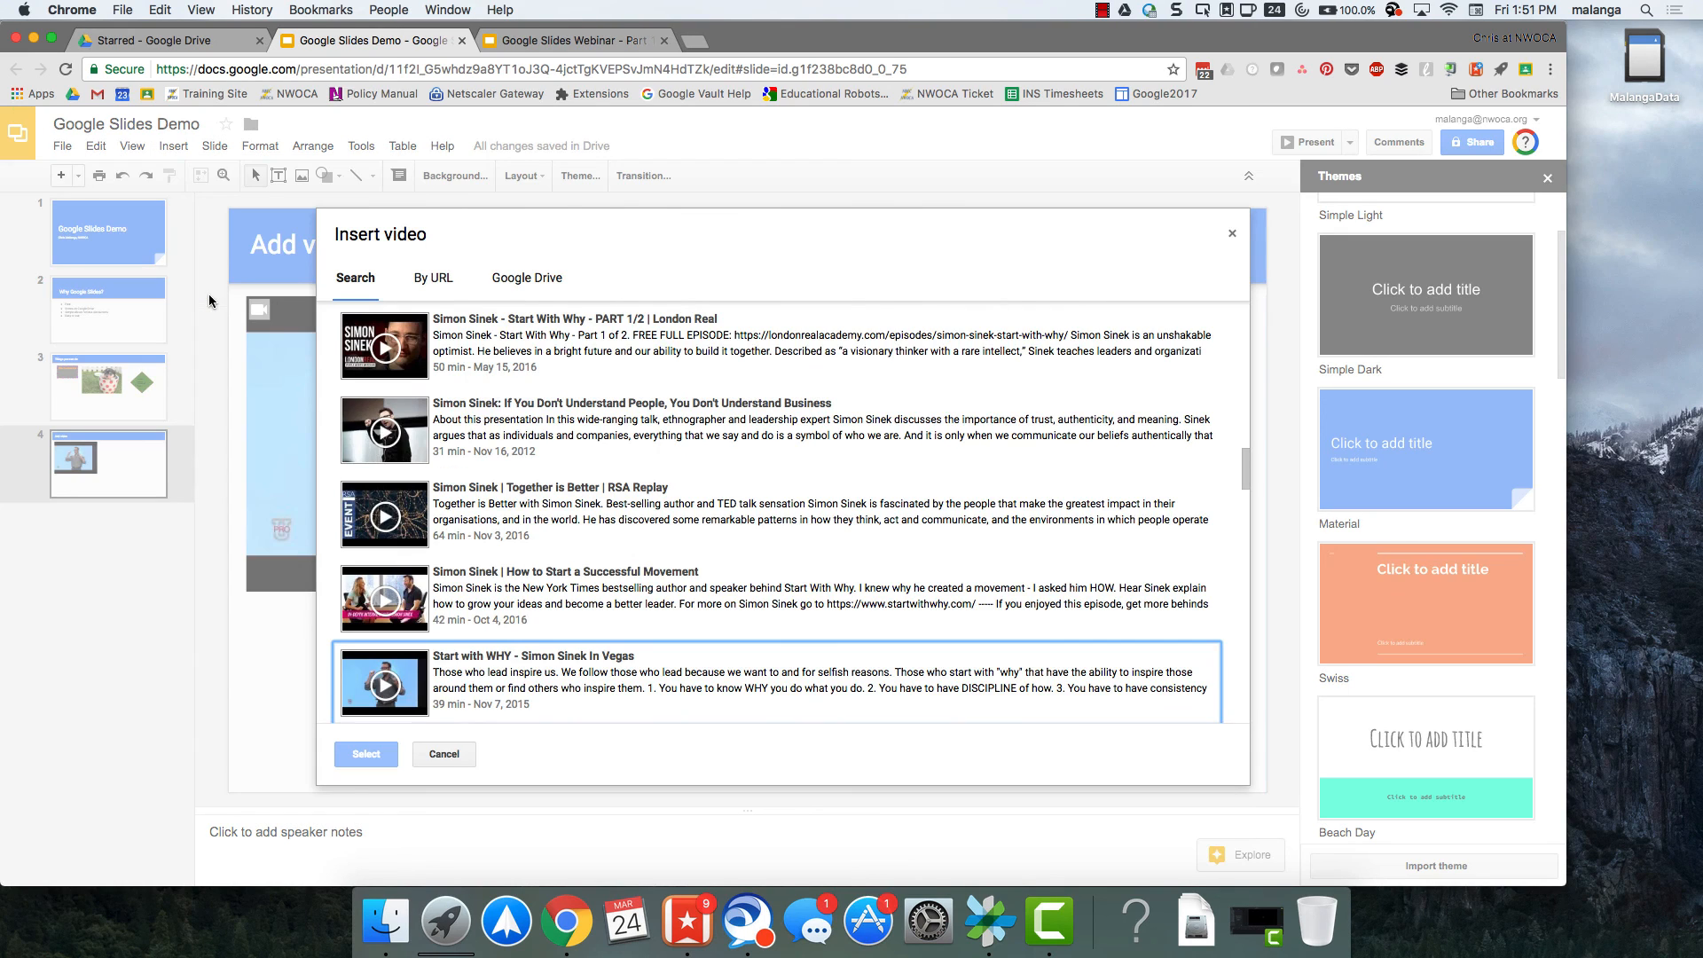
click(505, 278)
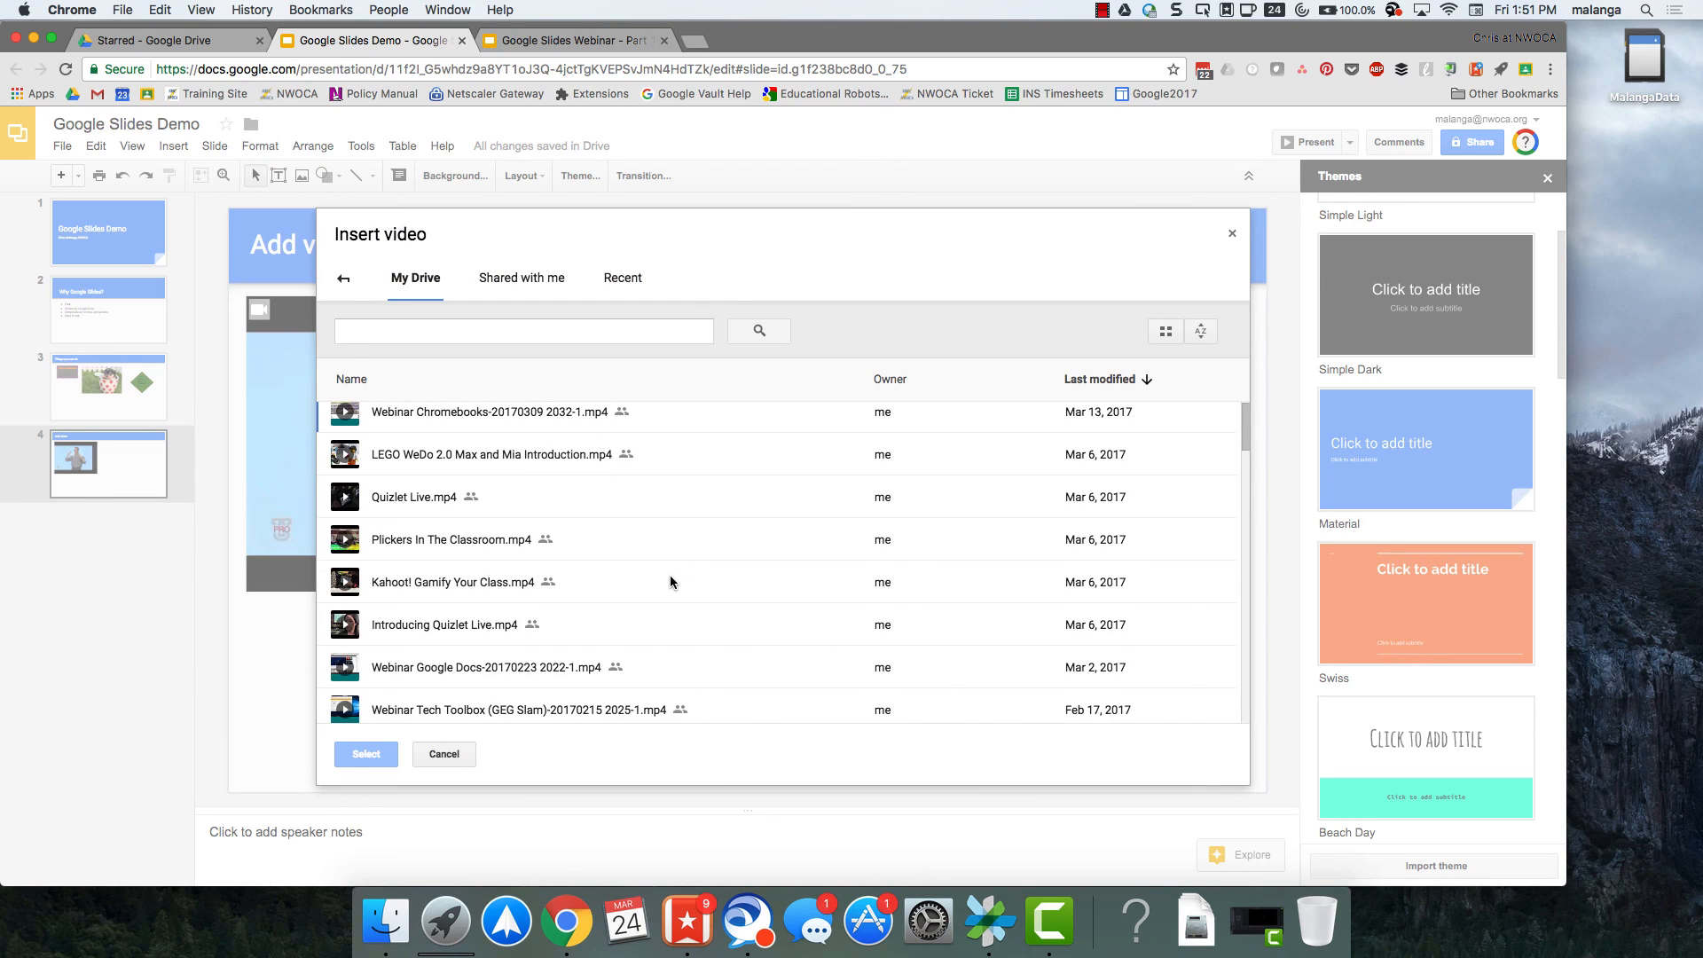
click(494, 470)
click(366, 754)
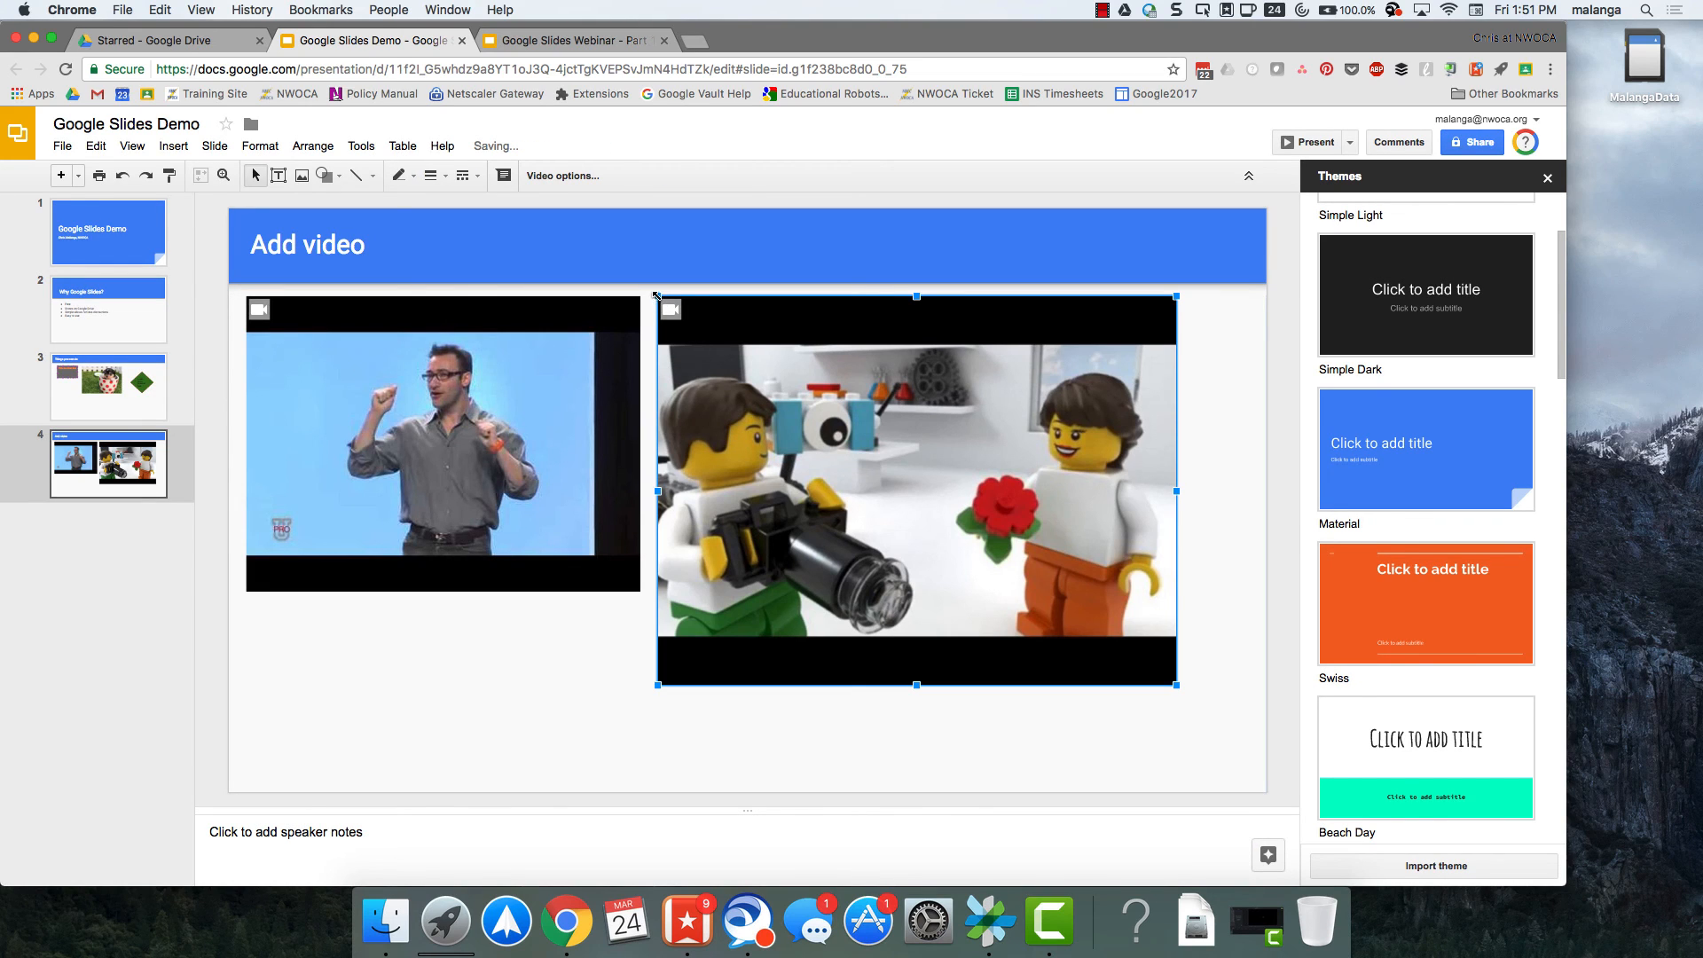
drag(655, 295, 770, 379)
click(641, 653)
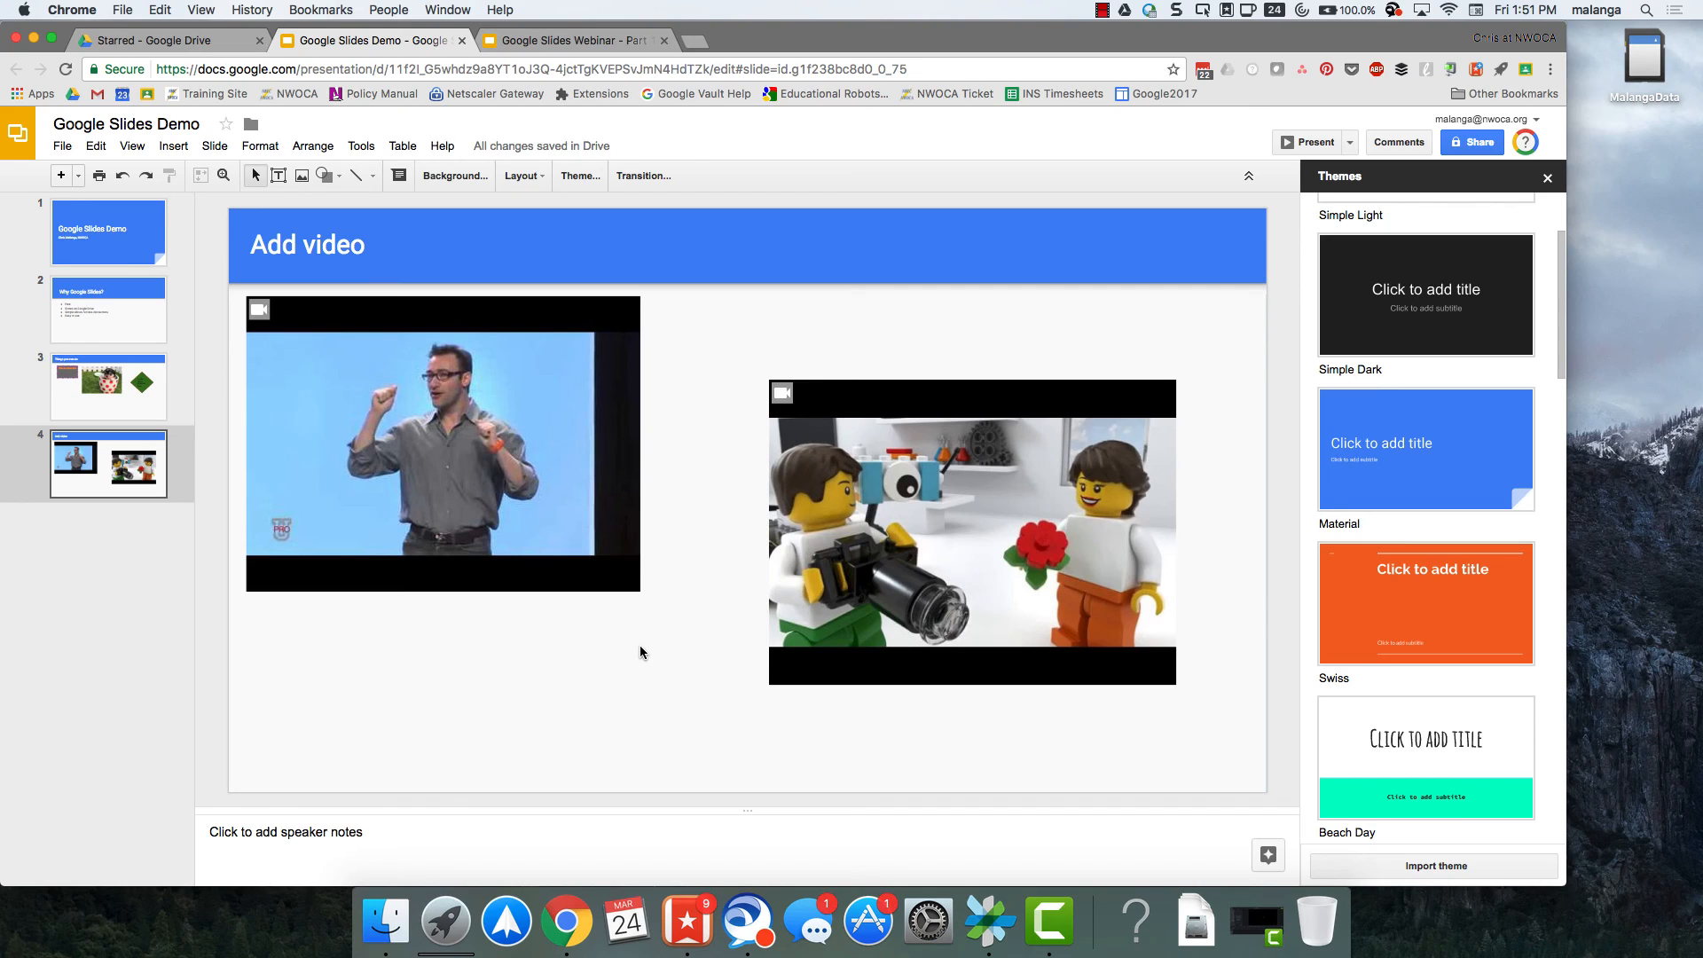
Go to the first slide, the "Google Slides Demo" title slide.
key(Up)
click(114, 228)
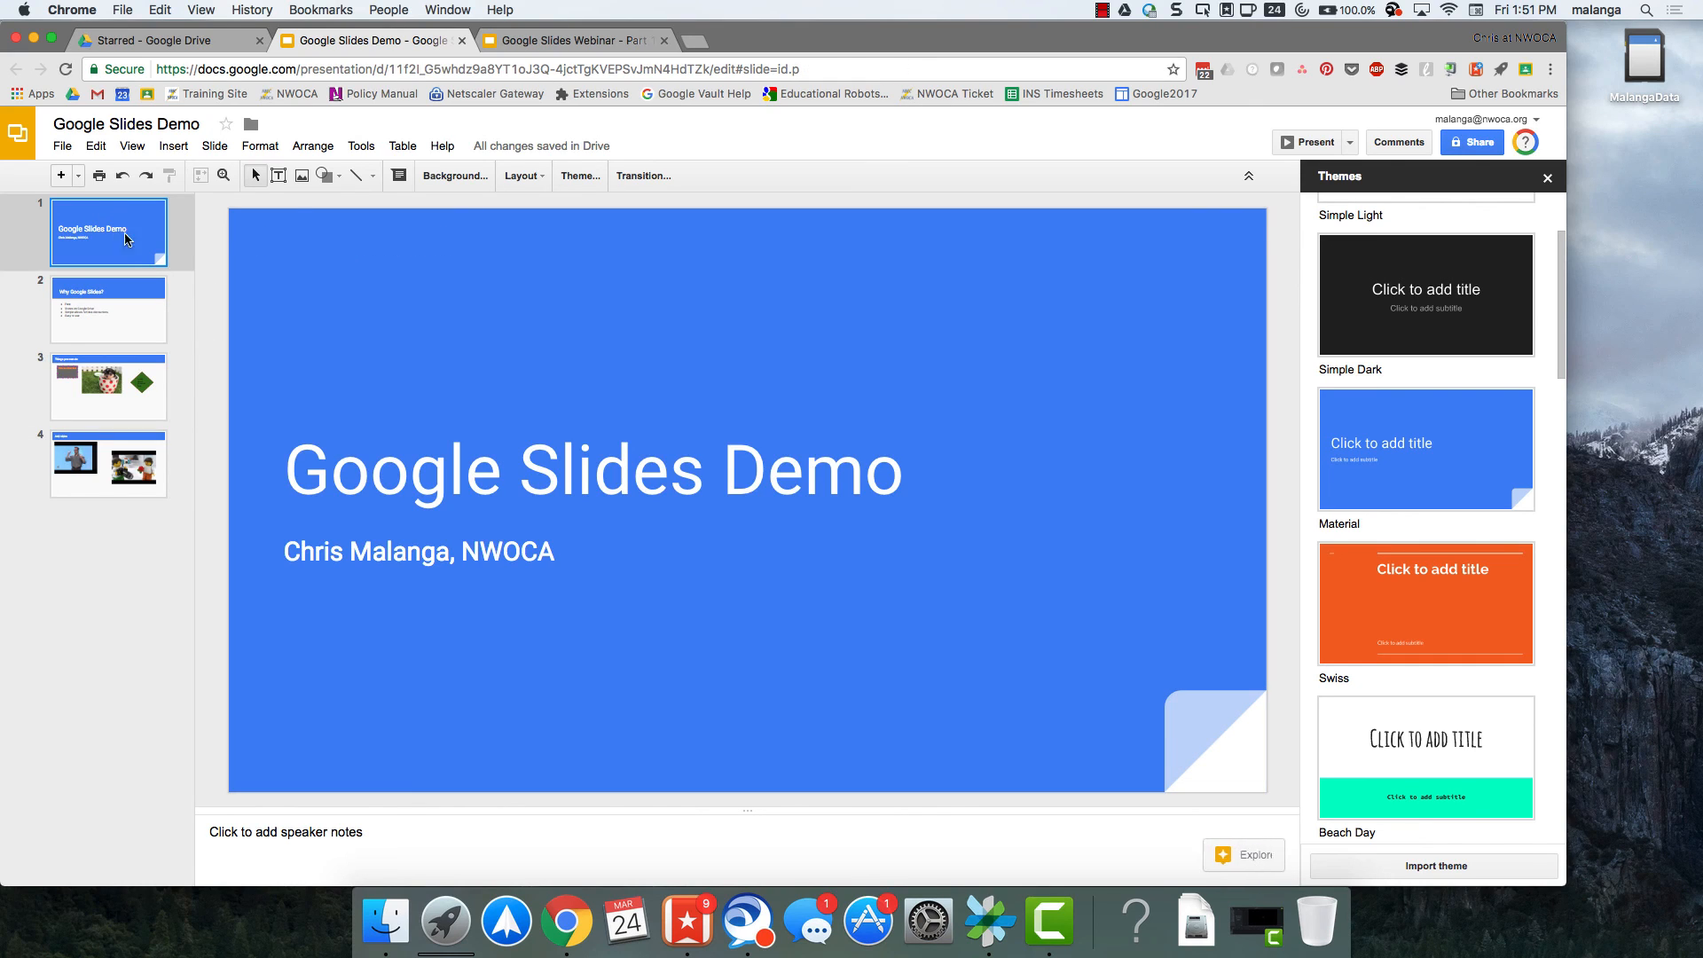